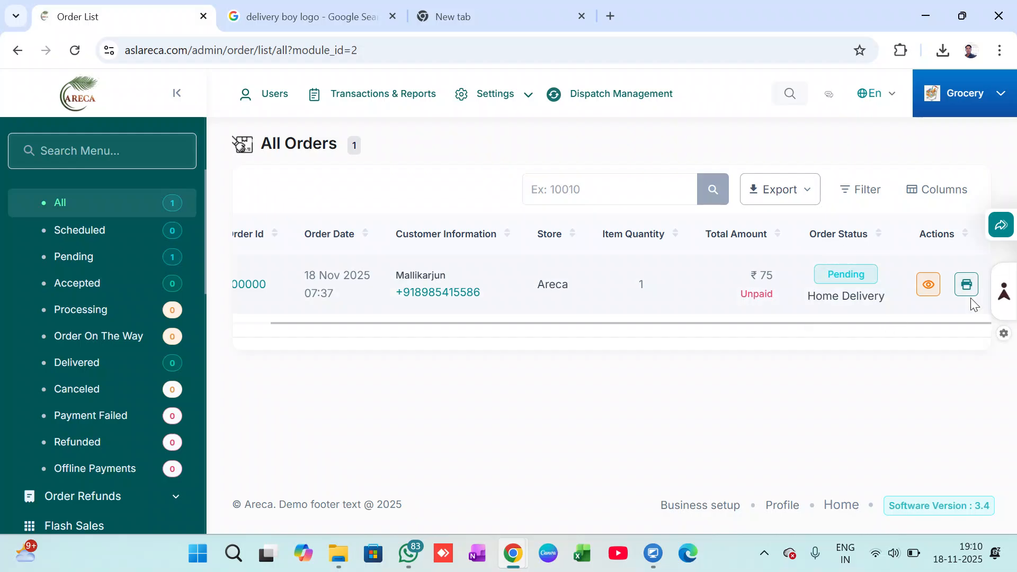
Open the pending order's details and change its status to Confirmed.
left_click(933, 291)
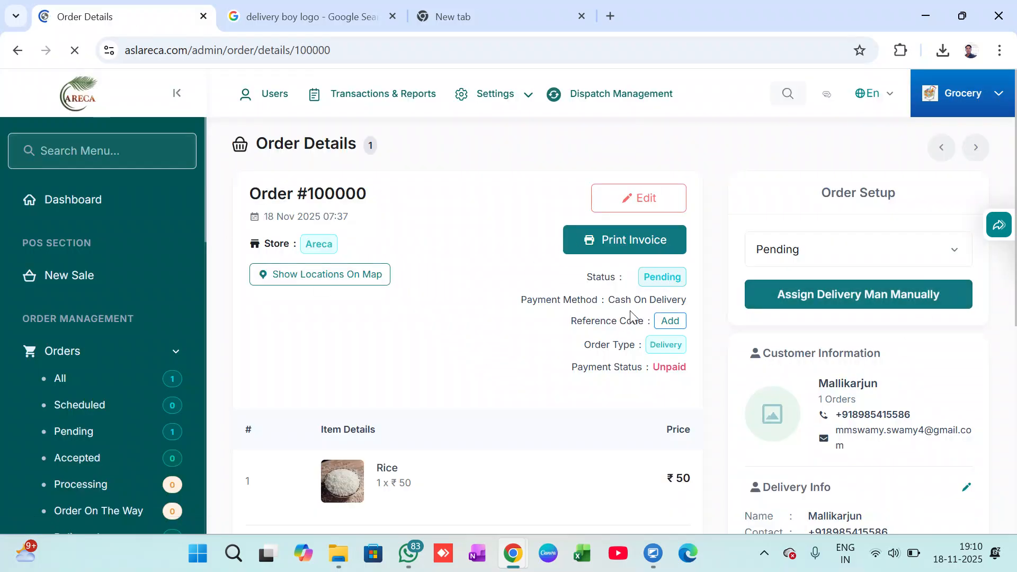
scroll(631, 316, "down", 6)
scroll(631, 316, "up", 6)
left_click(537, 22)
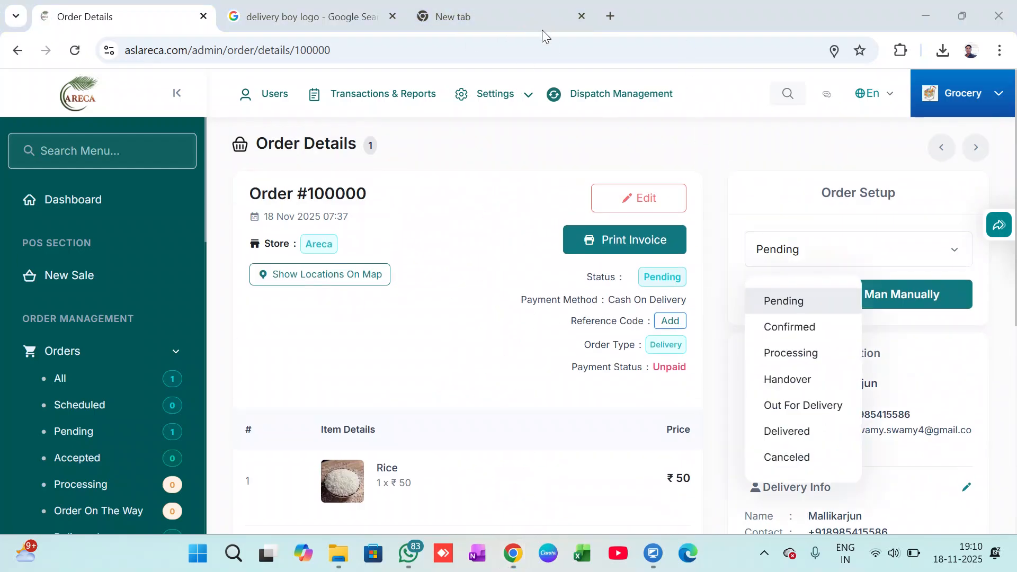
left_click(885, 243)
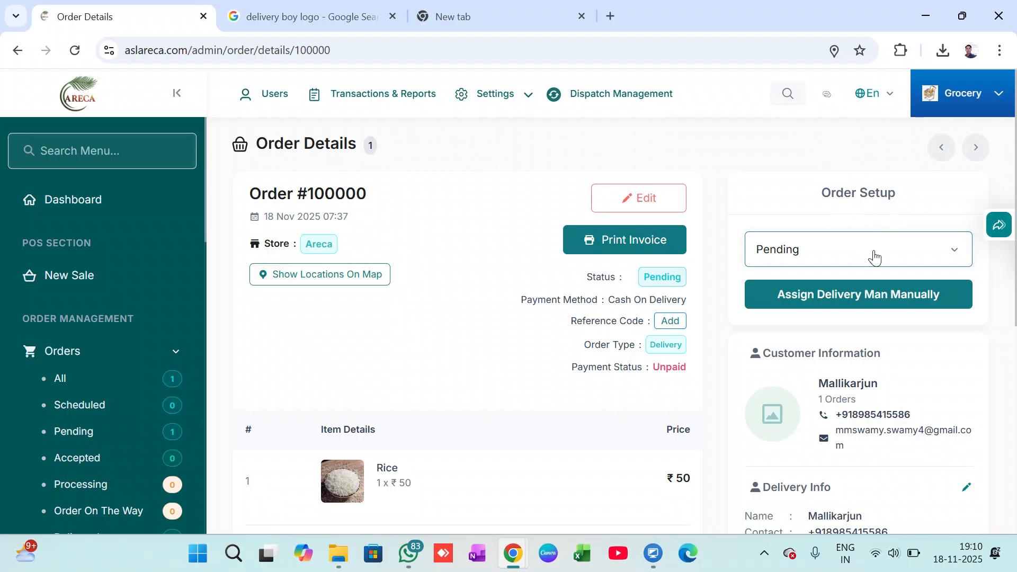
left_click(866, 253)
left_click(792, 330)
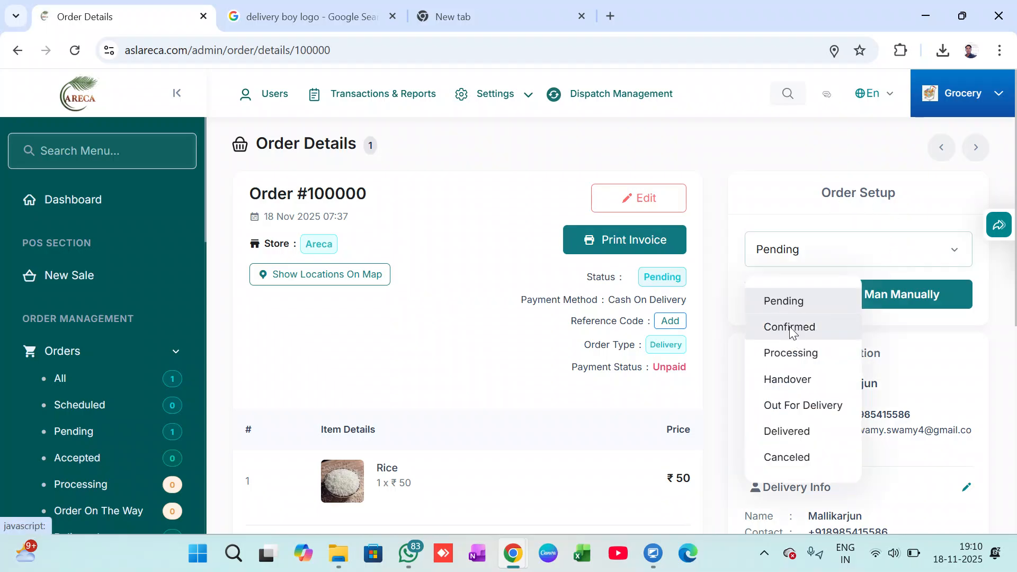
left_click(571, 376)
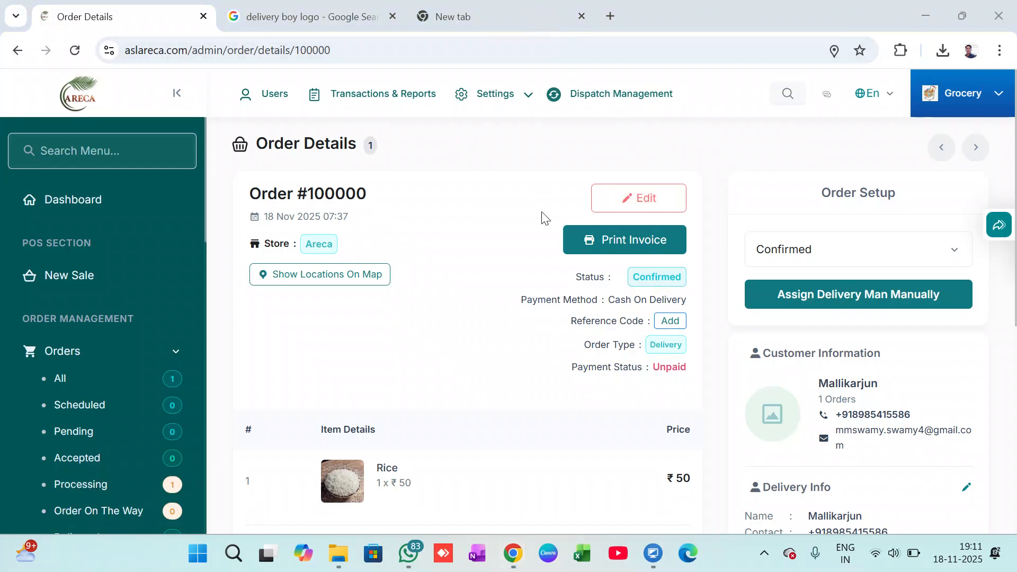
Change the confirmed order's status to Delivered.
left_click(863, 245)
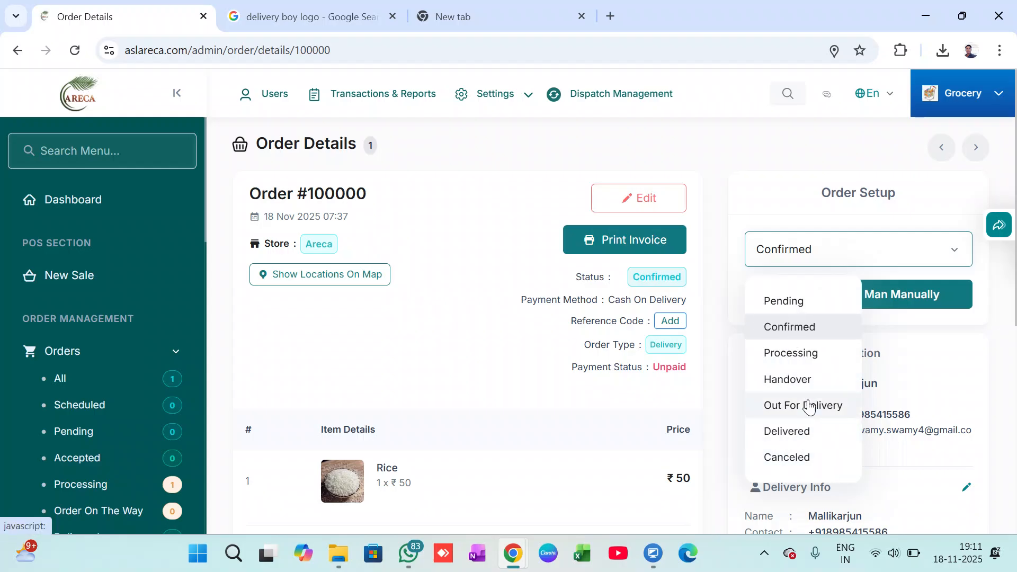
left_click(794, 432)
left_click(592, 379)
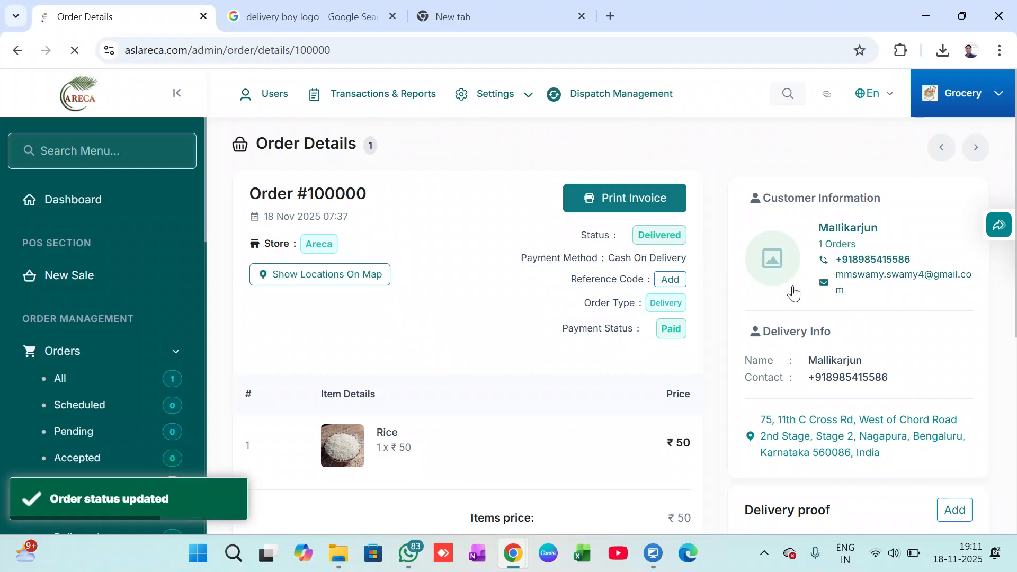
Examine the delivered order's price breakdown and its generated invoice, and return to the order details.
scroll(801, 288, "down", 5)
scroll(801, 295, "down", 1)
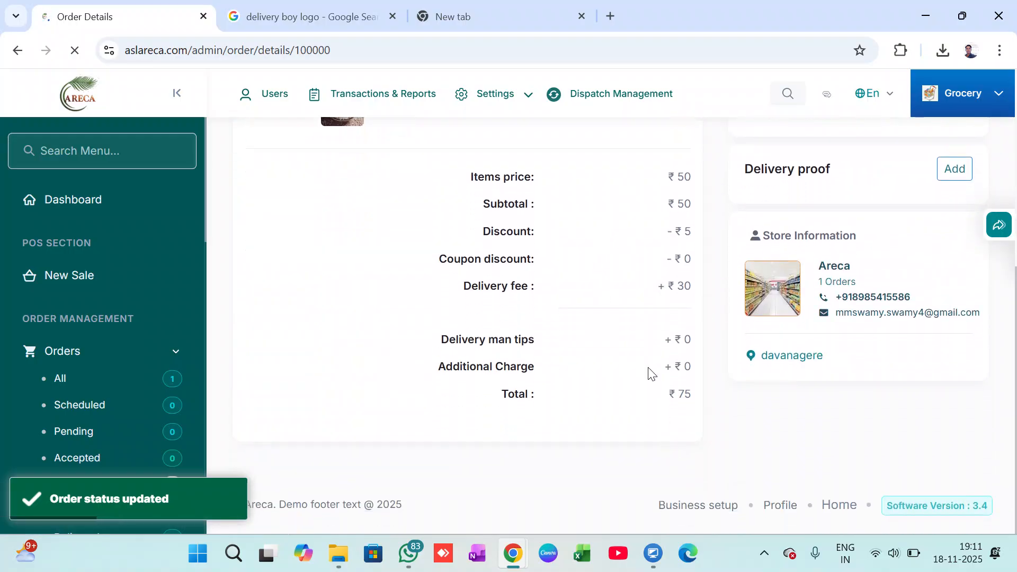
scroll(651, 374, "up", 6)
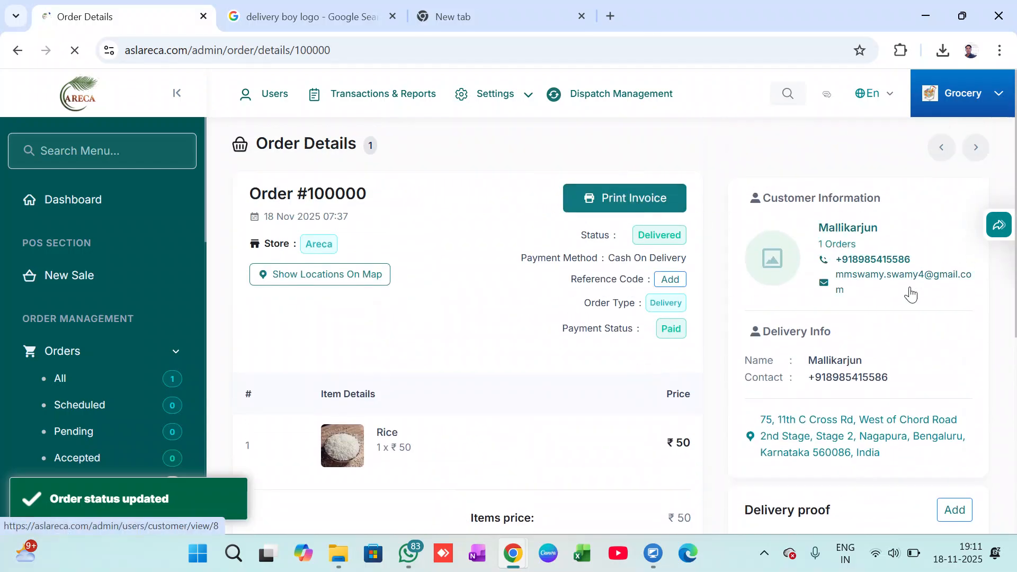
scroll(784, 355, "down", 1)
scroll(784, 355, "down", 5)
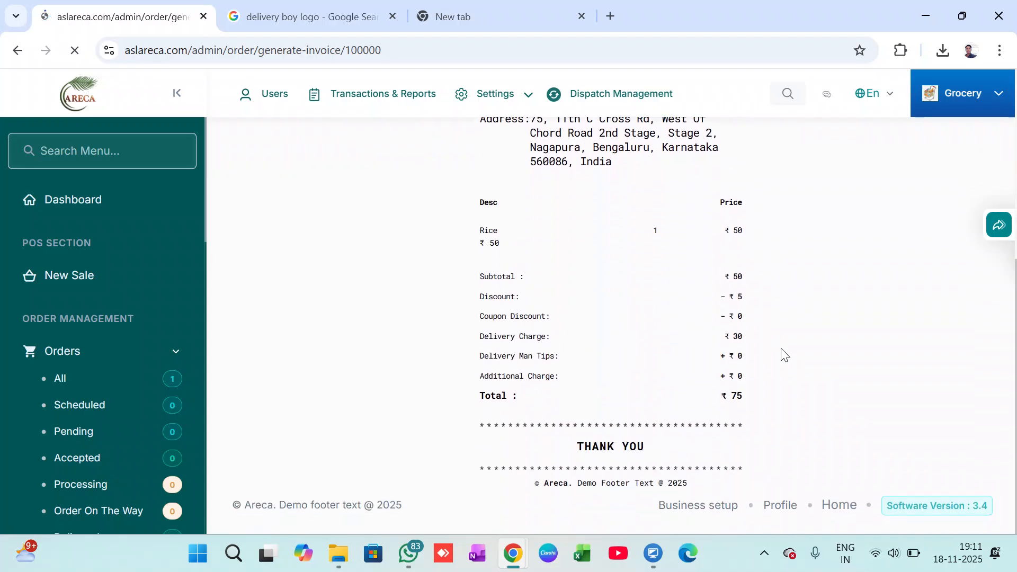
scroll(785, 355, "up", 6)
scroll(784, 354, "down", 6)
left_click(17, 51)
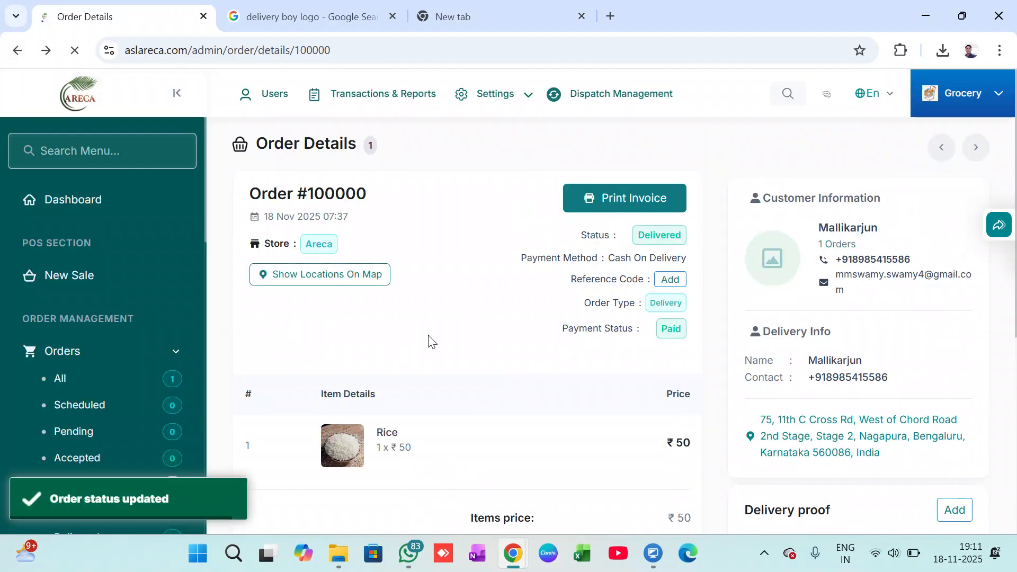
Look through the All, Scheduled and Pending order lists and the remaining order status categories.
scroll(217, 379, "down", 1)
scroll(104, 375, "down", 3)
scroll(125, 356, "up", 1)
scroll(112, 265, "up", 1)
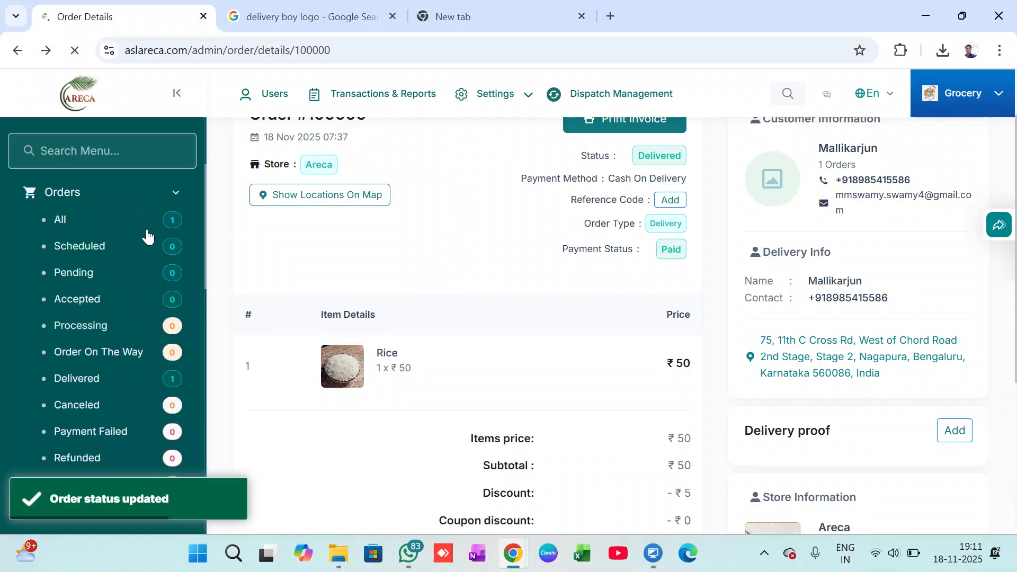
left_click(60, 221)
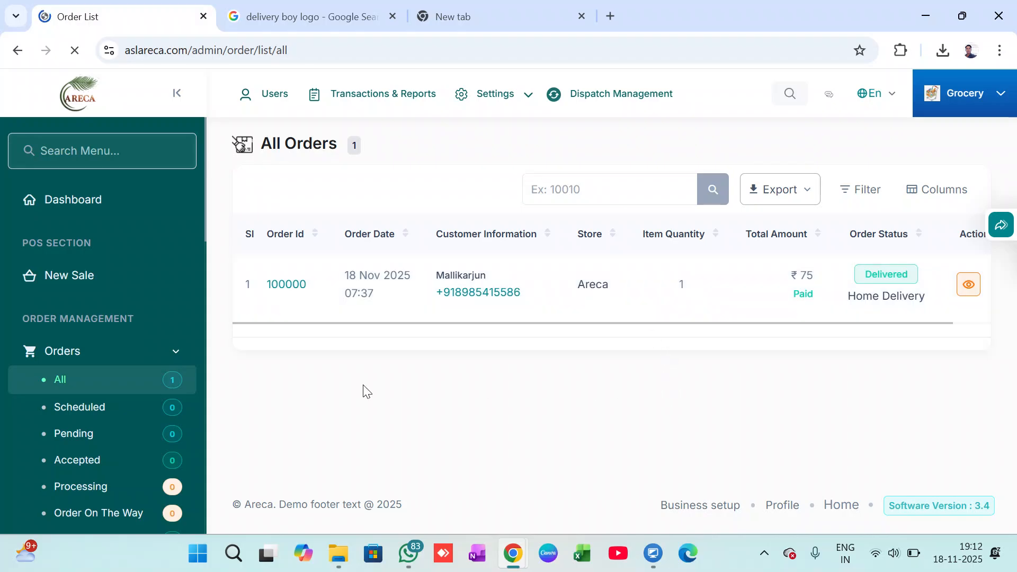
scroll(148, 391, "down", 3)
left_click(109, 255)
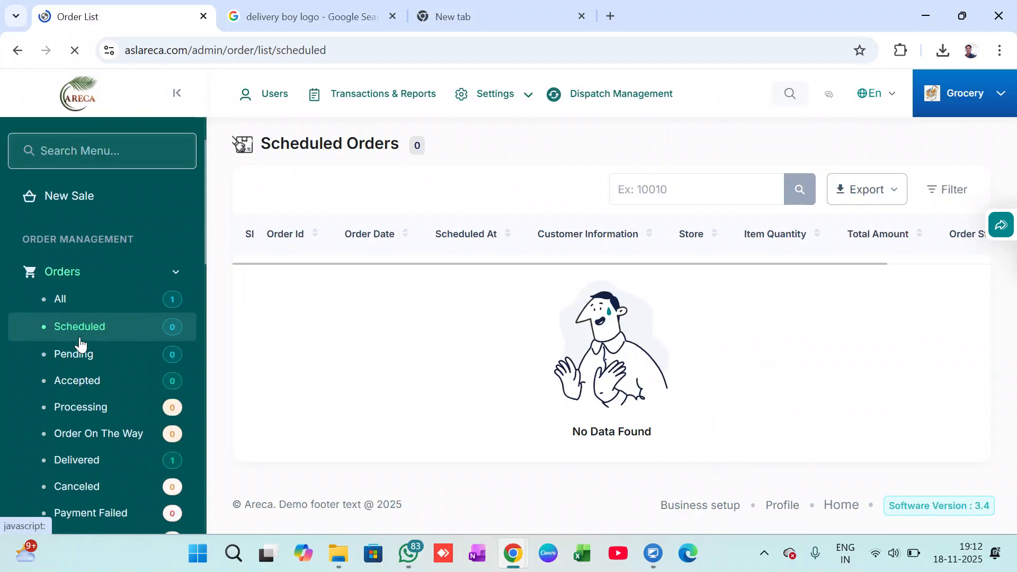
left_click(91, 350)
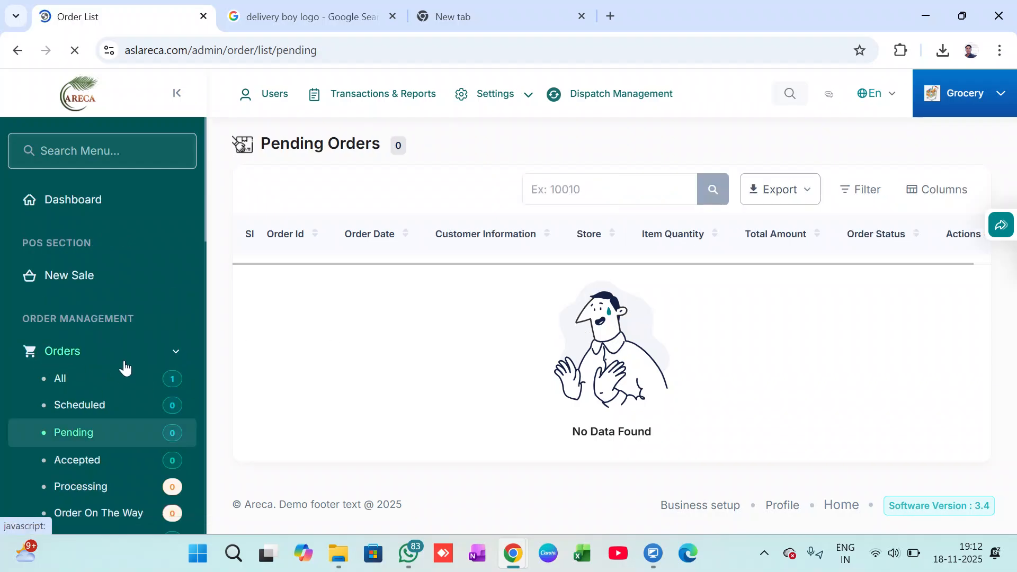
scroll(125, 371, "down", 3)
scroll(123, 343, "down", 2)
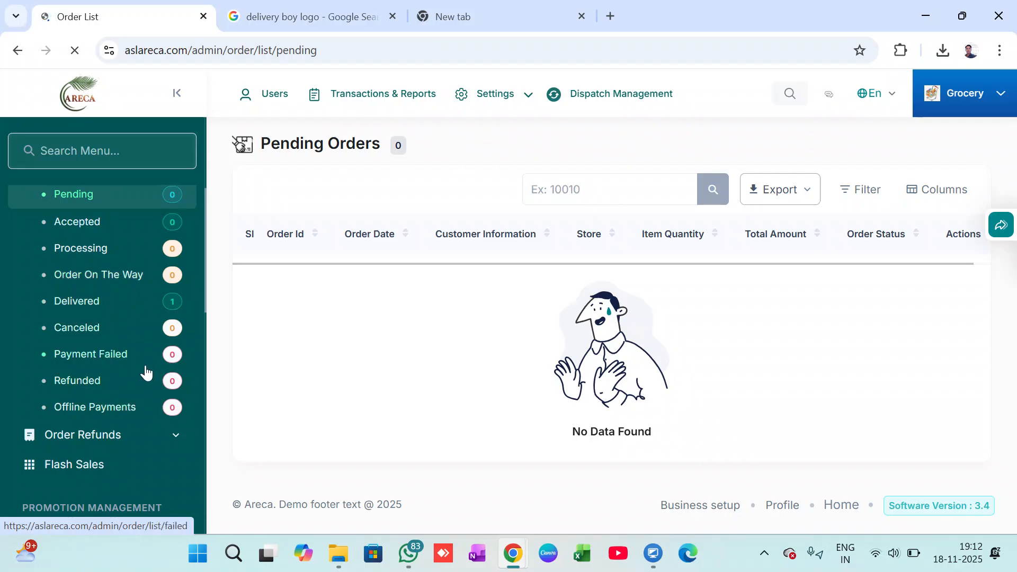
scroll(169, 392, "down", 2)
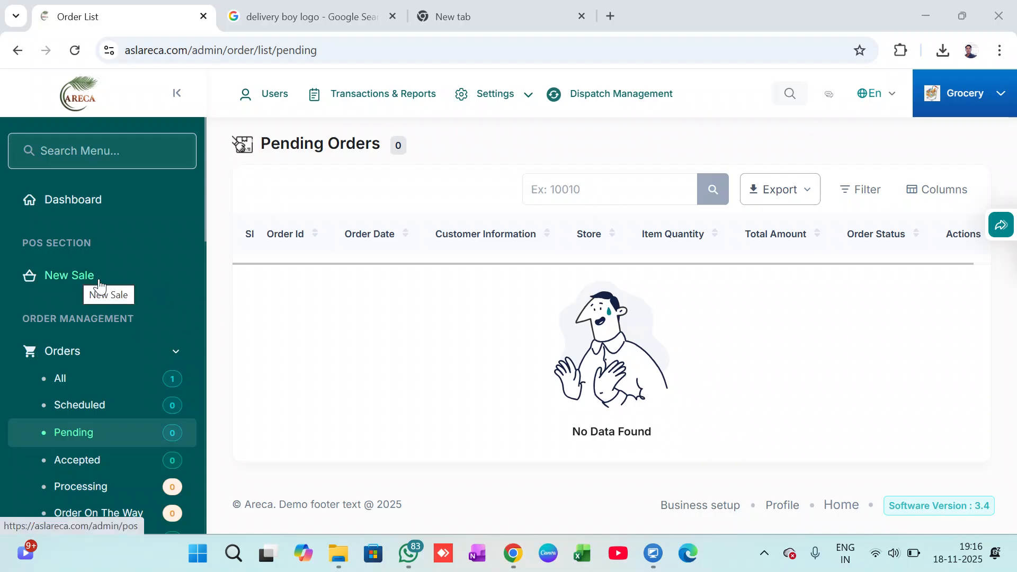
Start a new POS sale with the Areca store and the Rice category.
left_click(77, 275)
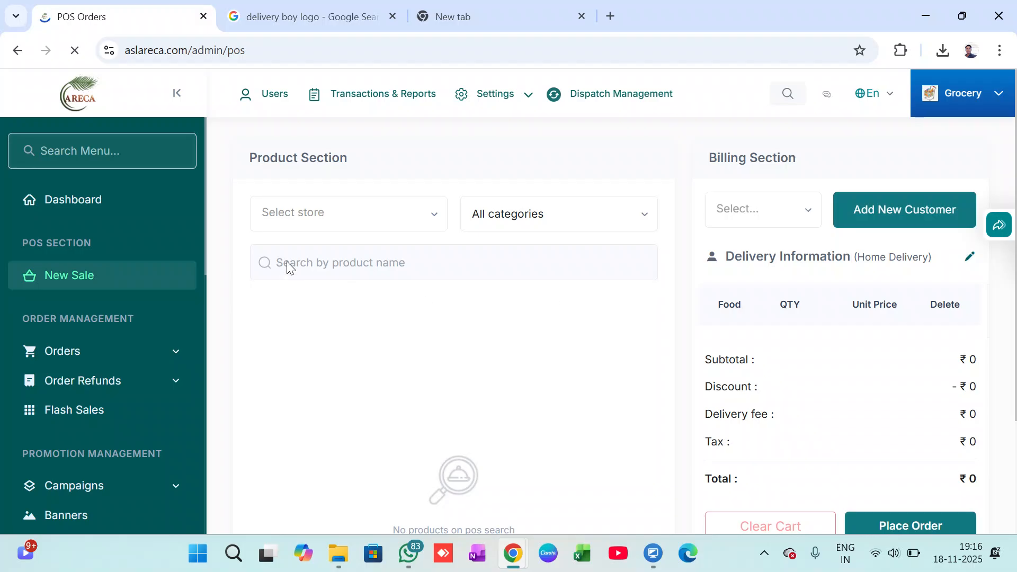
left_click(363, 212)
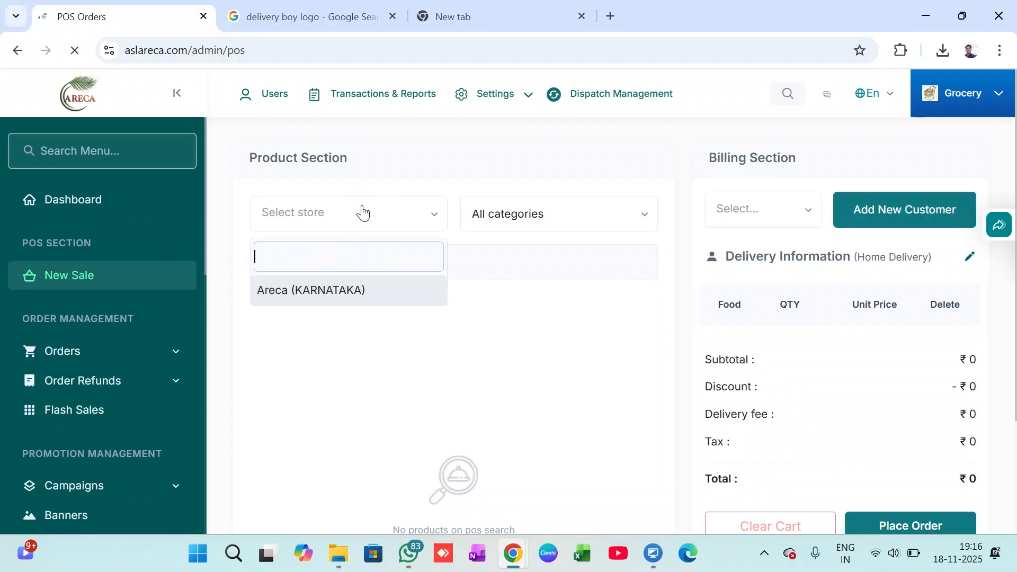
left_click(333, 293)
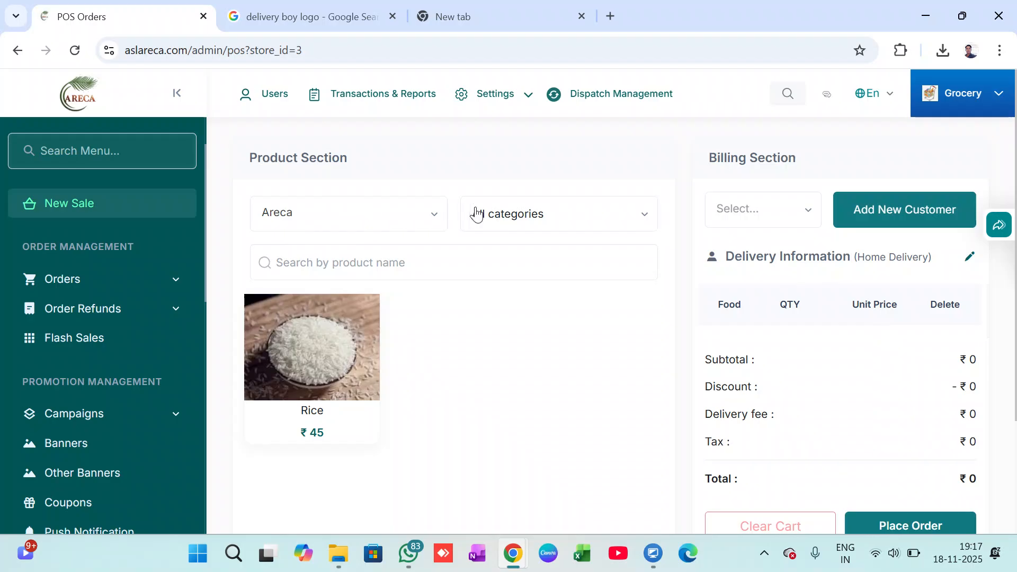
left_click(547, 207)
left_click(518, 323)
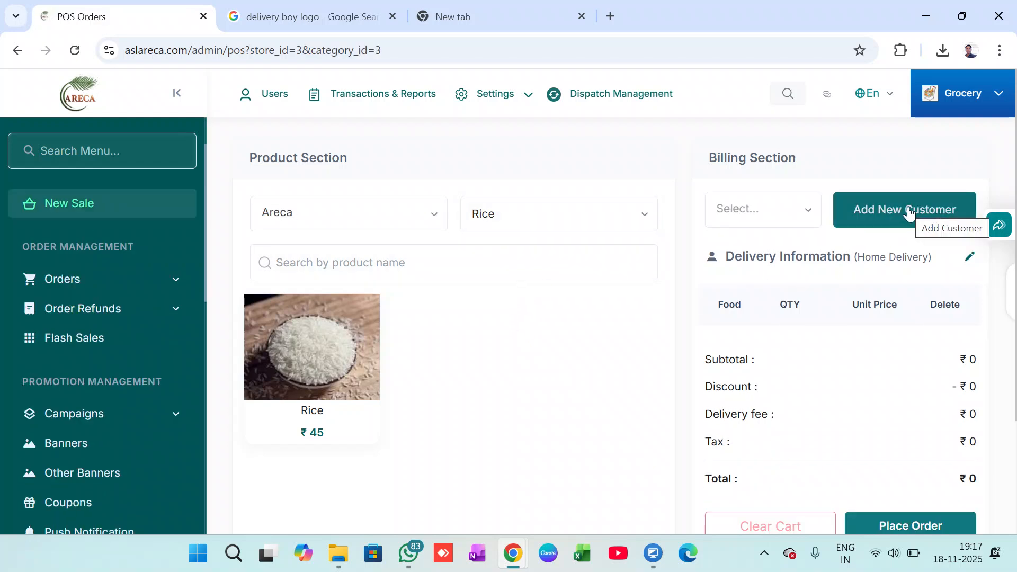
Examine the existing customer choices and the required fields of the new customer form, leaving the form without adding anyone.
left_click(805, 209)
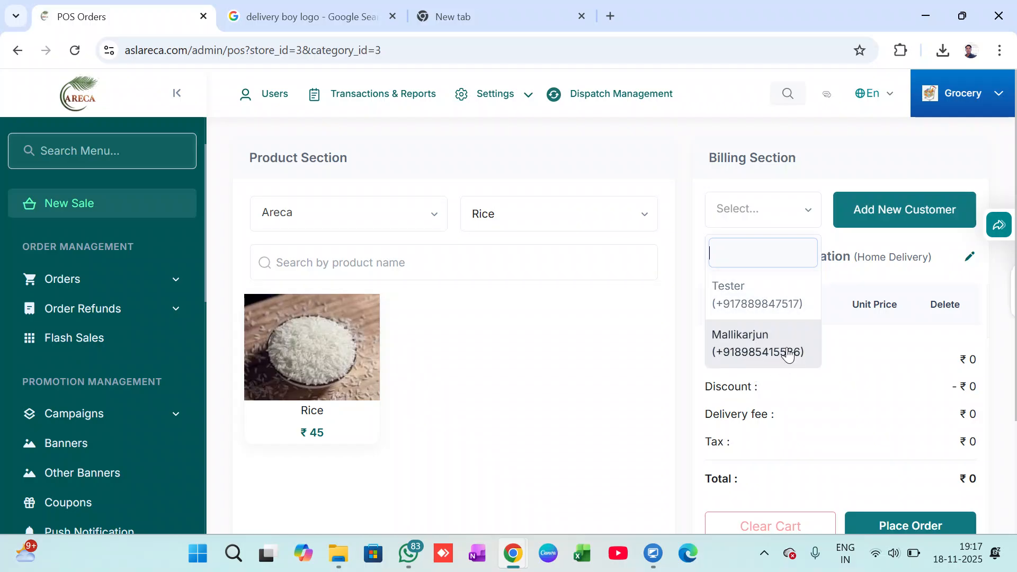
left_click(911, 209)
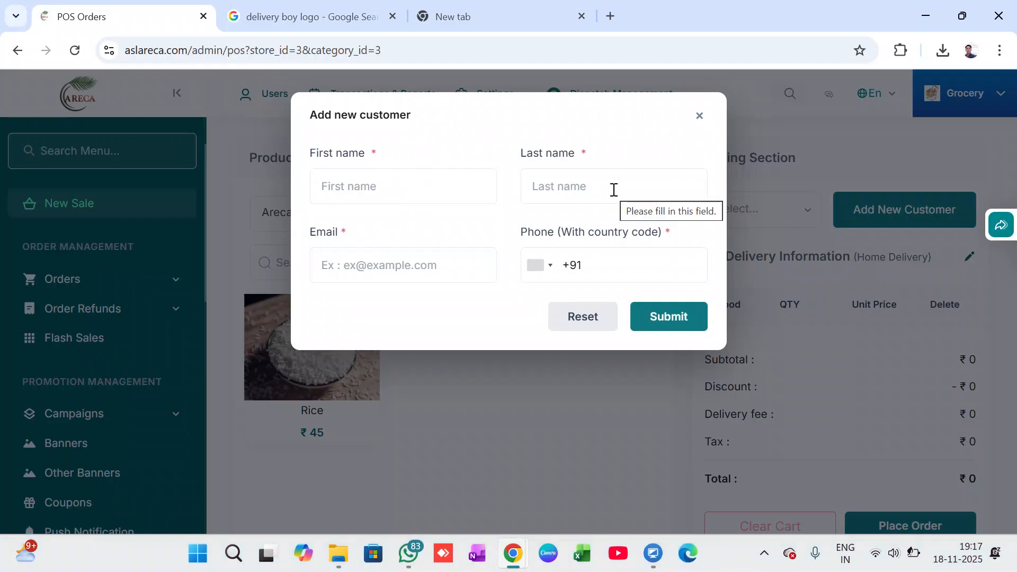
left_click(668, 317)
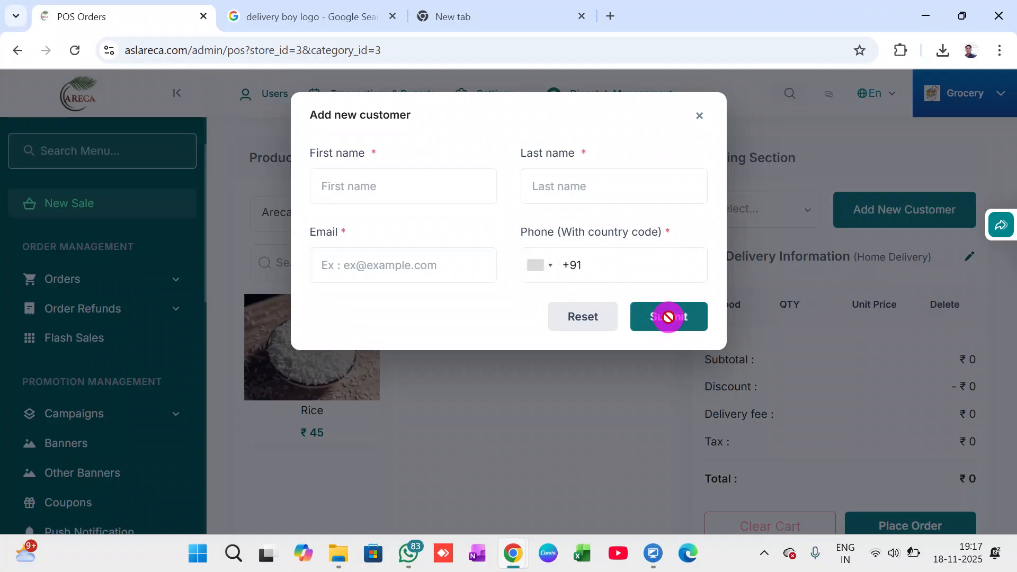
left_click(699, 115)
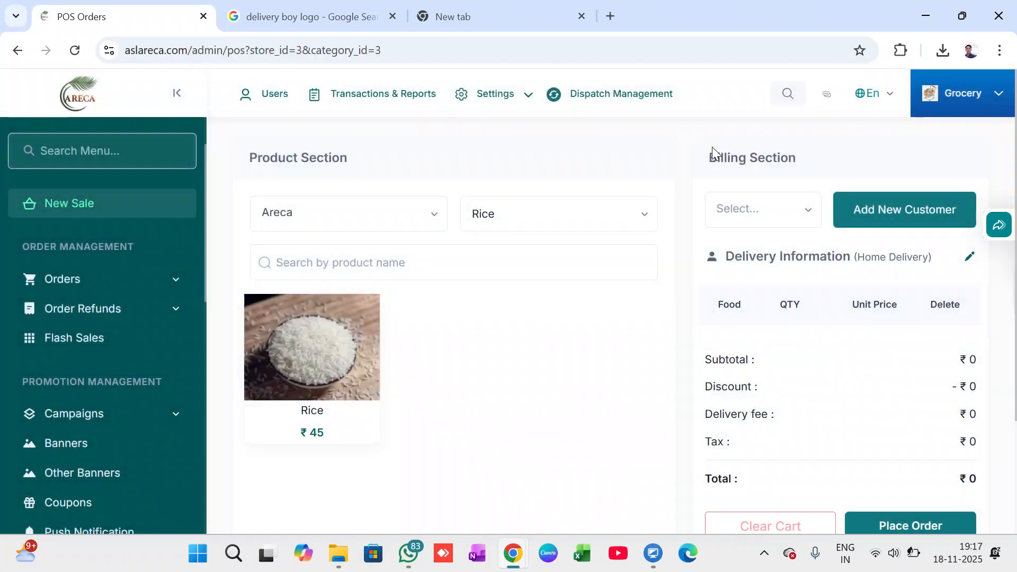
Select the second listed customer for billing and try to place a Cash On Delivery order without any product.
scroll(736, 342, "down", 2)
scroll(739, 341, "up", 2)
left_click(801, 212)
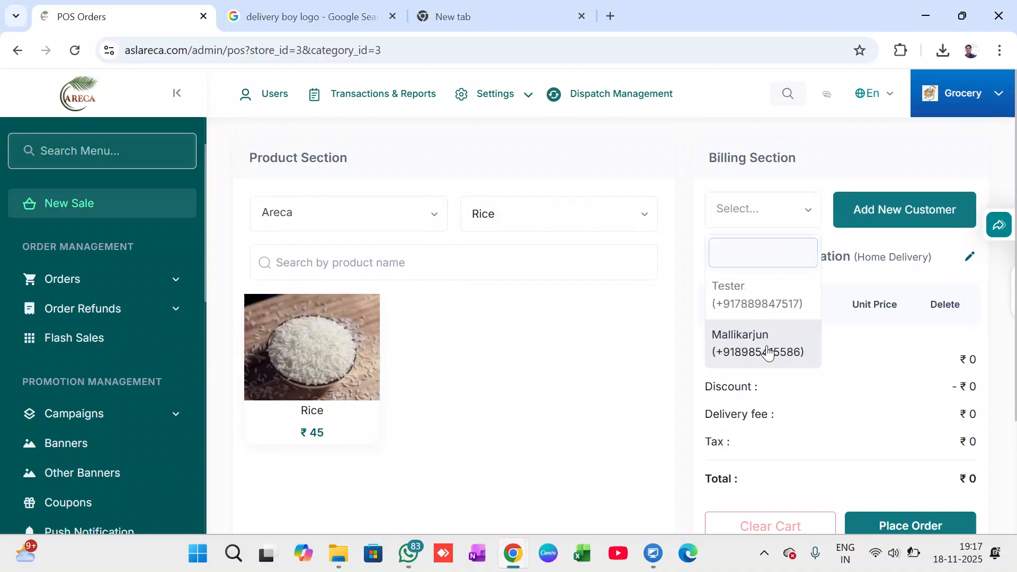
left_click(768, 353)
scroll(607, 363, "down", 3)
scroll(609, 364, "up", 2)
scroll(874, 254, "down", 3)
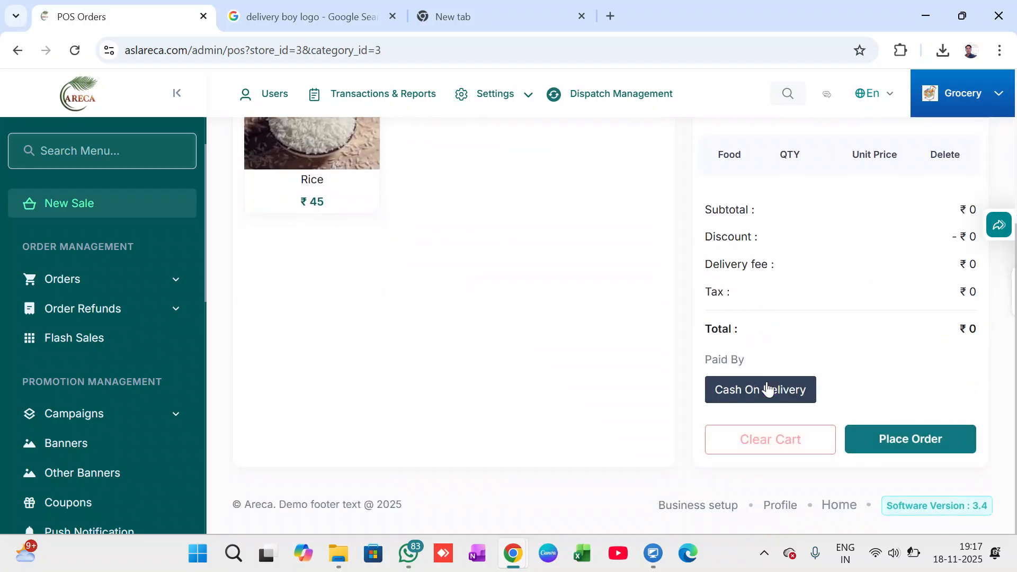
left_click(909, 441)
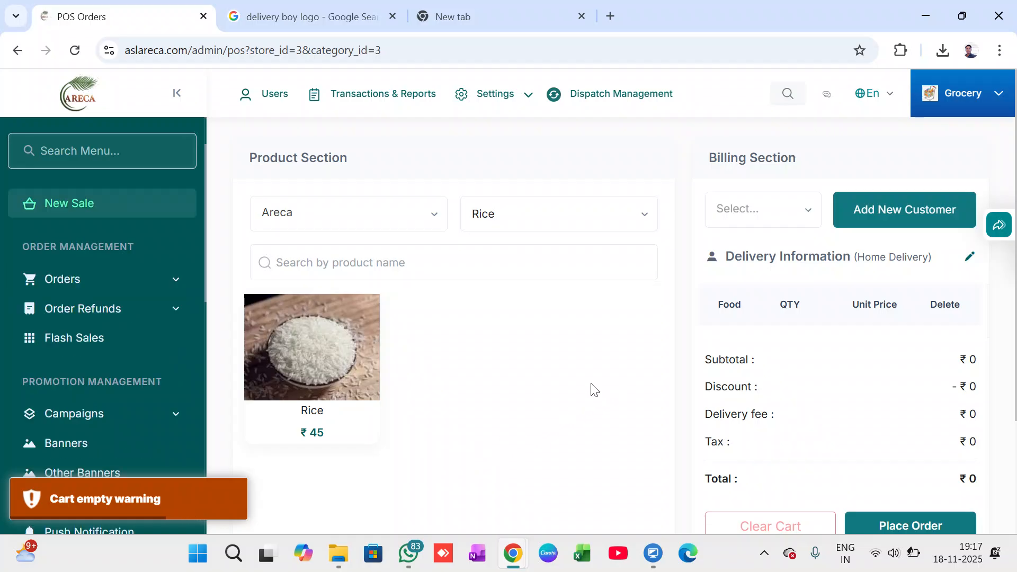
Add one Rice to the cart and try to place the order without a customer selected.
left_click(310, 347)
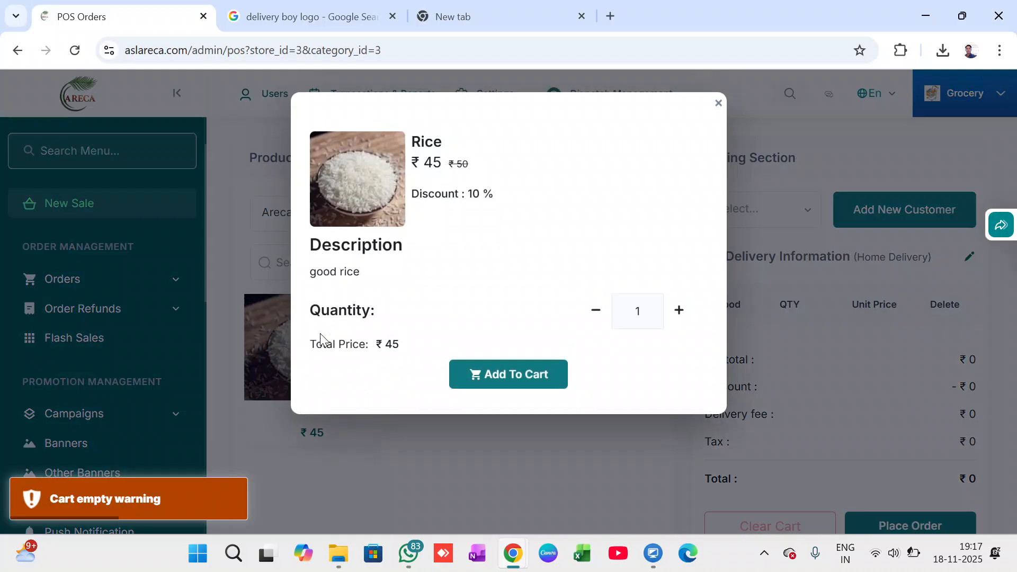
left_click(517, 374)
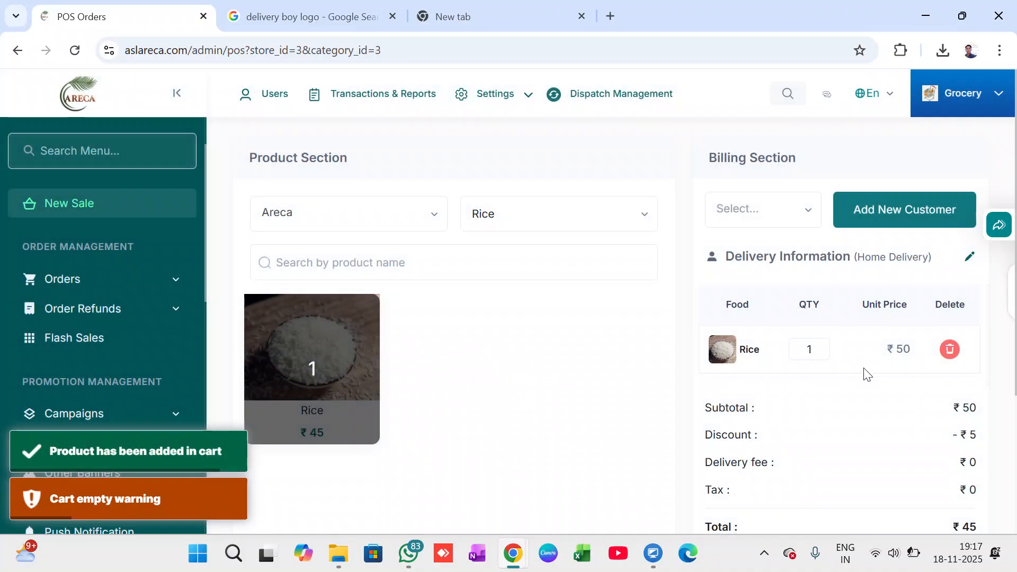
scroll(865, 374, "down", 3)
left_click(917, 484)
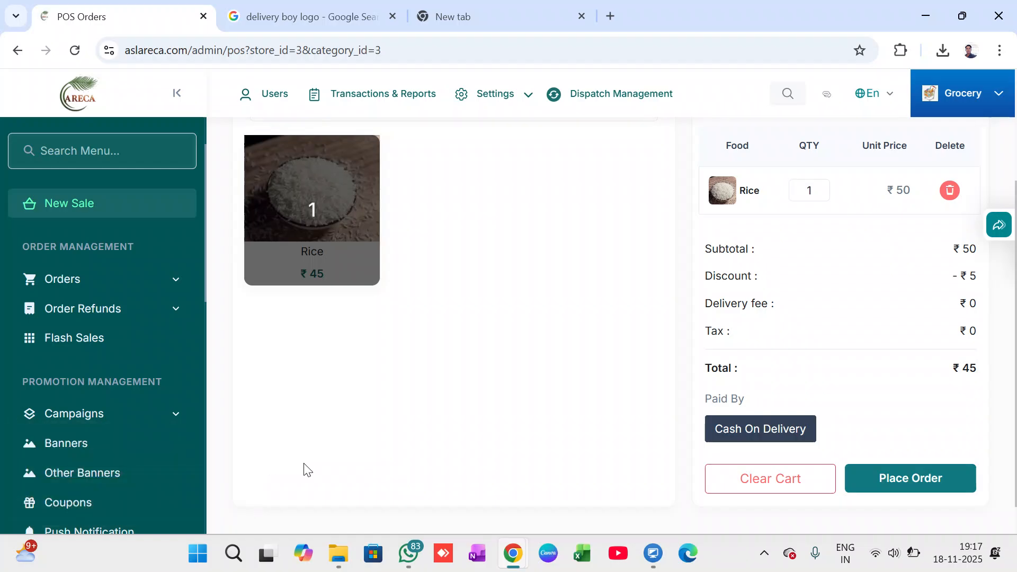
Select the existing customer for the Rice order and try to place it with Cash On Delivery.
scroll(748, 279, "up", 3)
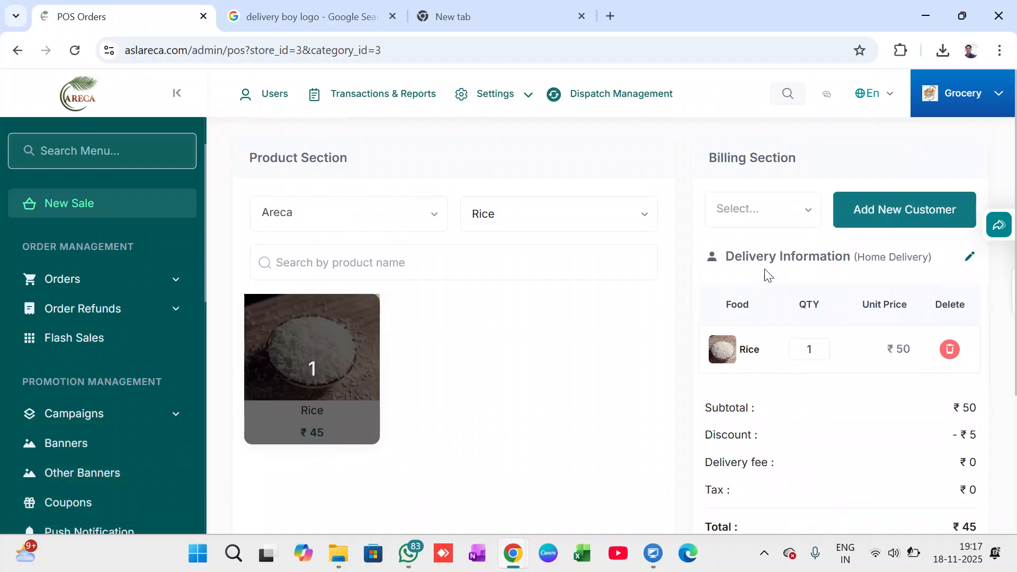
left_click(794, 215)
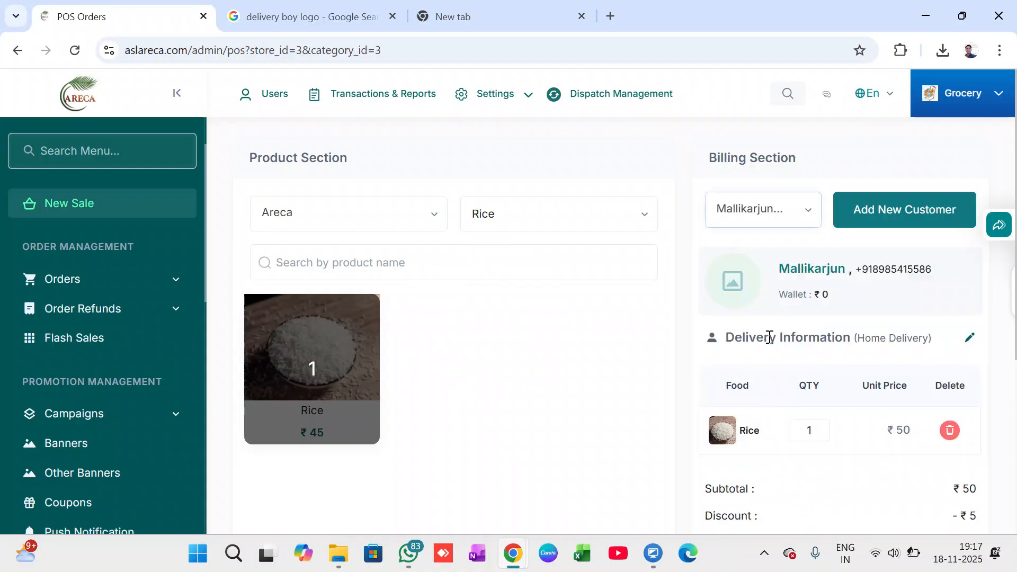
scroll(821, 358, "down", 3)
left_click(932, 474)
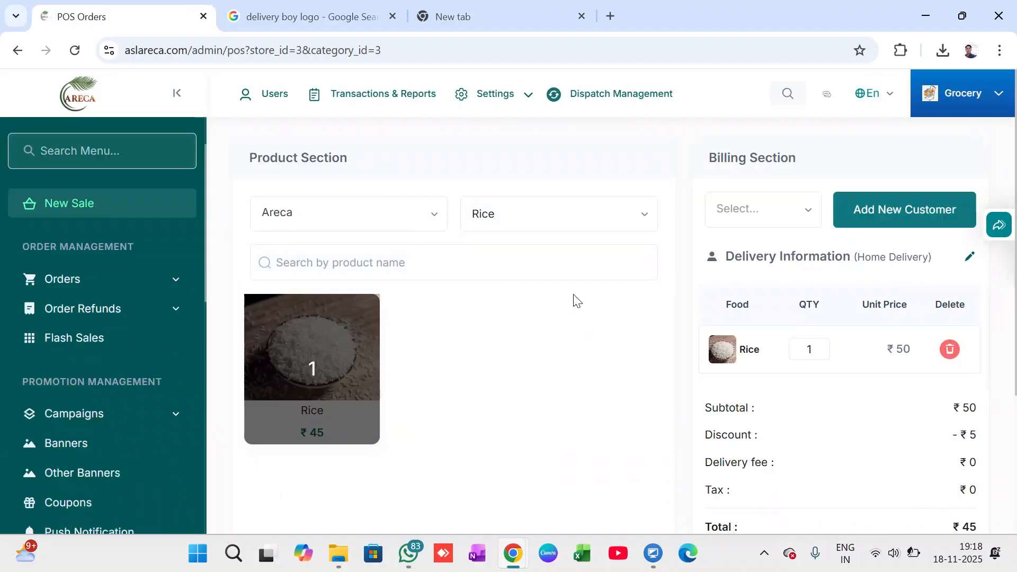
scroll(783, 331, "down", 4)
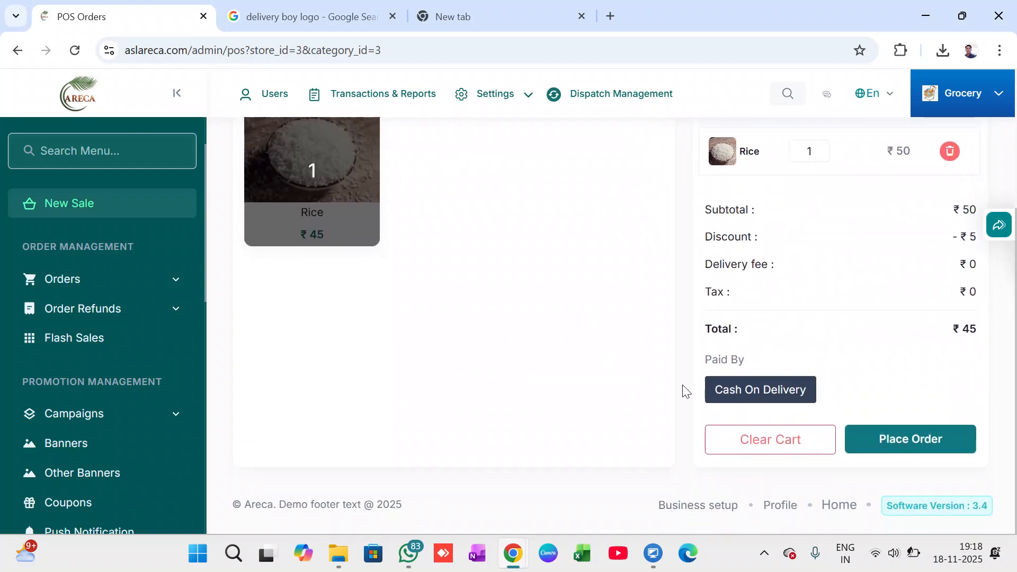
Open the banner management page and enter "areca" as the new banner's default title.
scroll(811, 408, "up", 4)
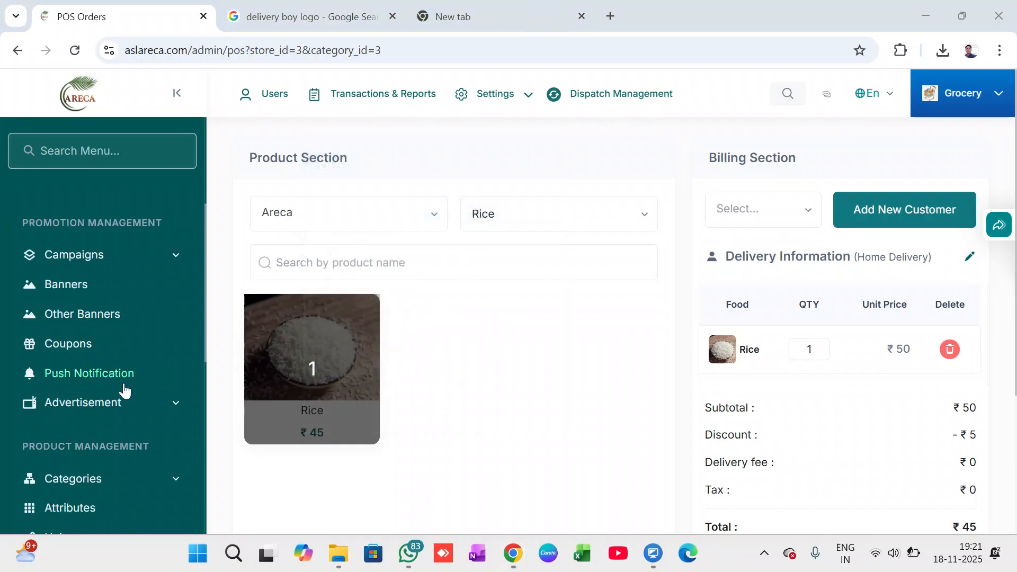
left_click(77, 286)
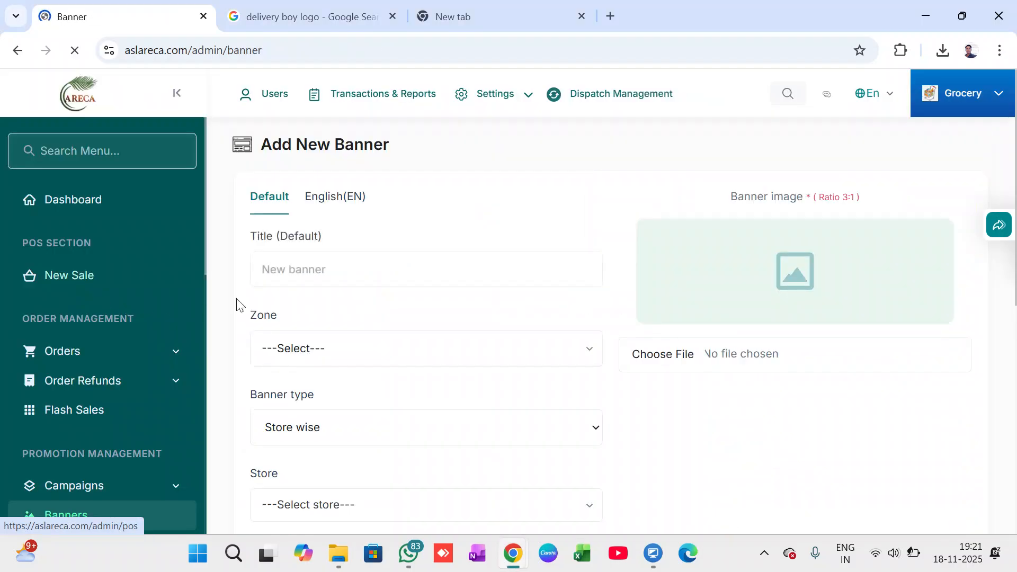
left_click(414, 265)
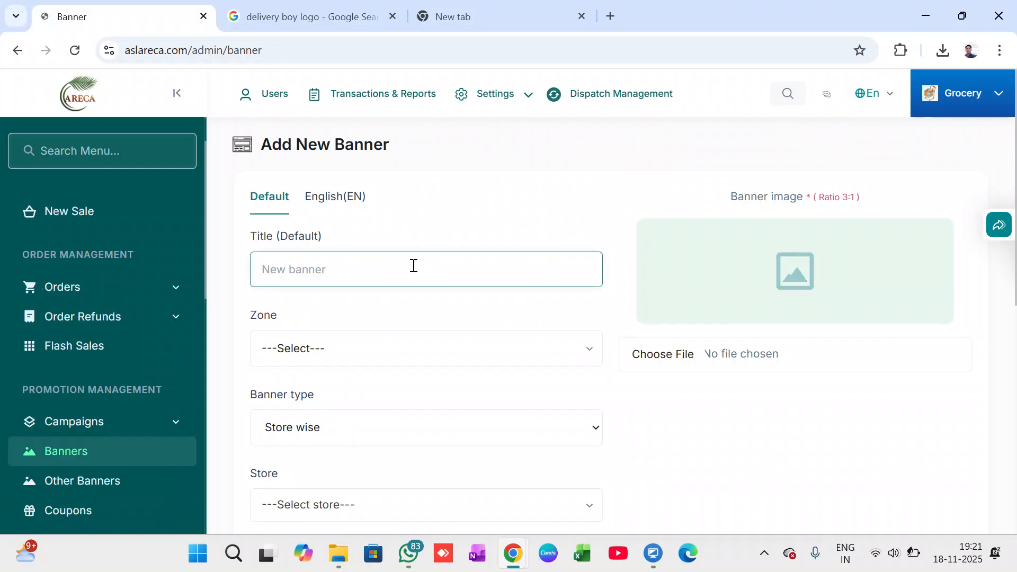
type("areaka")
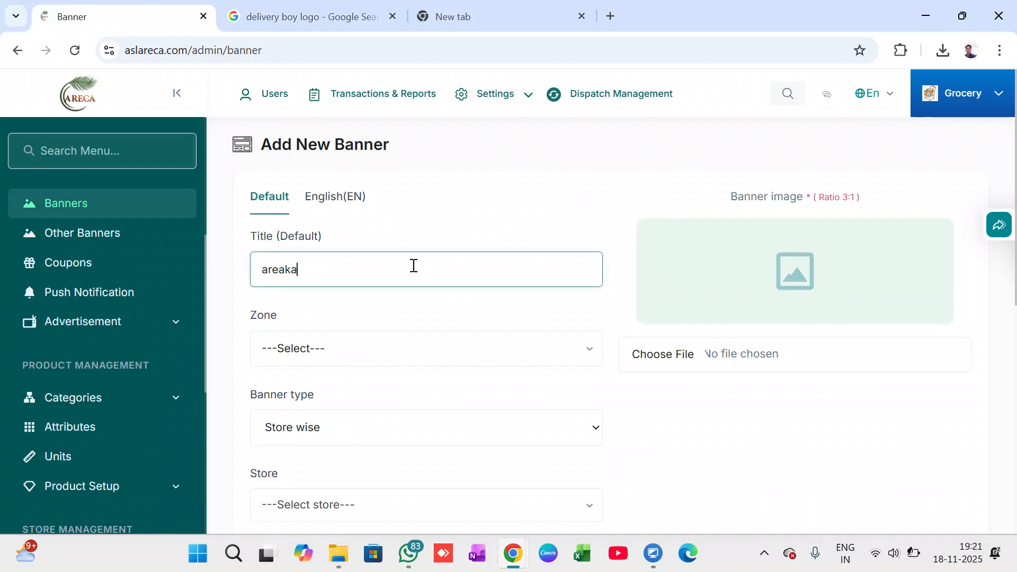
key("BackSpace")
key("BackSpace")
key("BackSpace")
Upload the supermarket aisle picture download.jpg as the banner image.
left_click(664, 363)
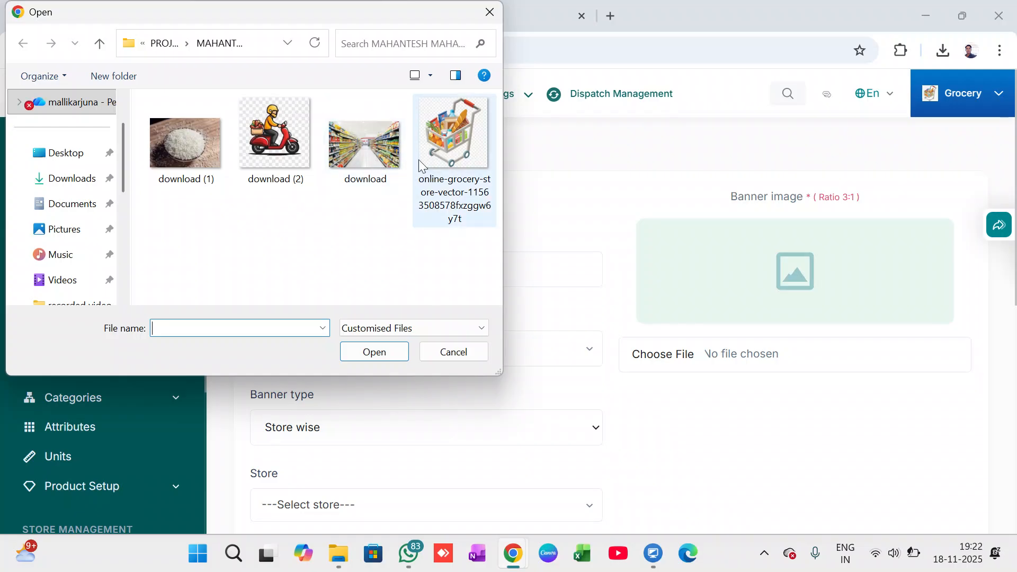
left_click(371, 144)
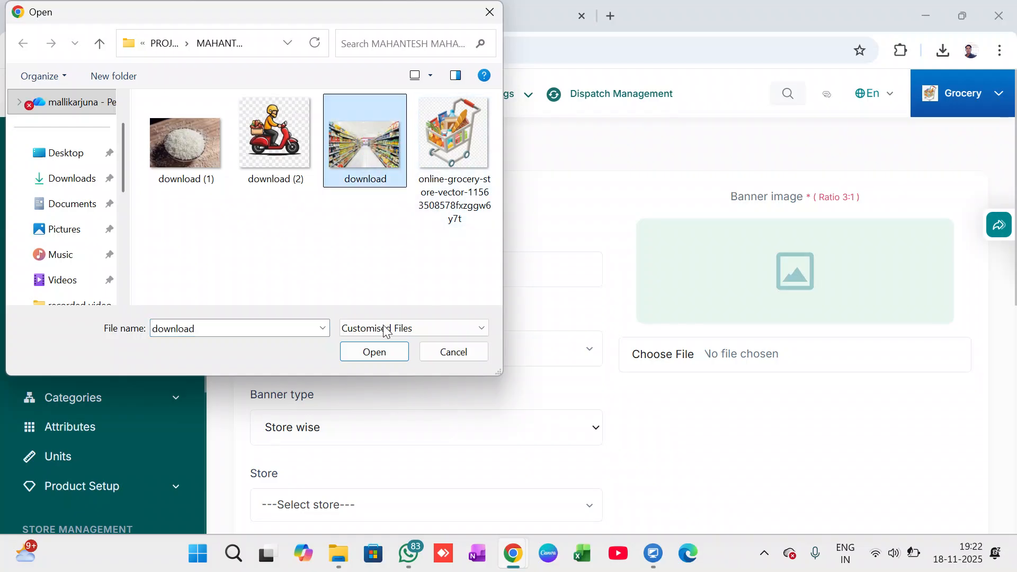
left_click(376, 352)
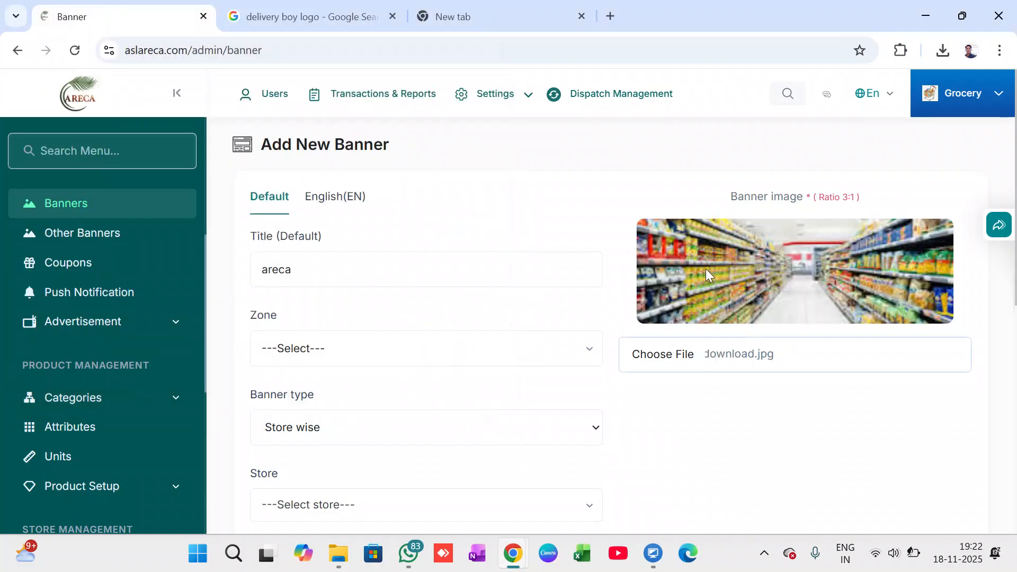
Set the new banner's zone to KARNATAKA.
left_click(379, 348)
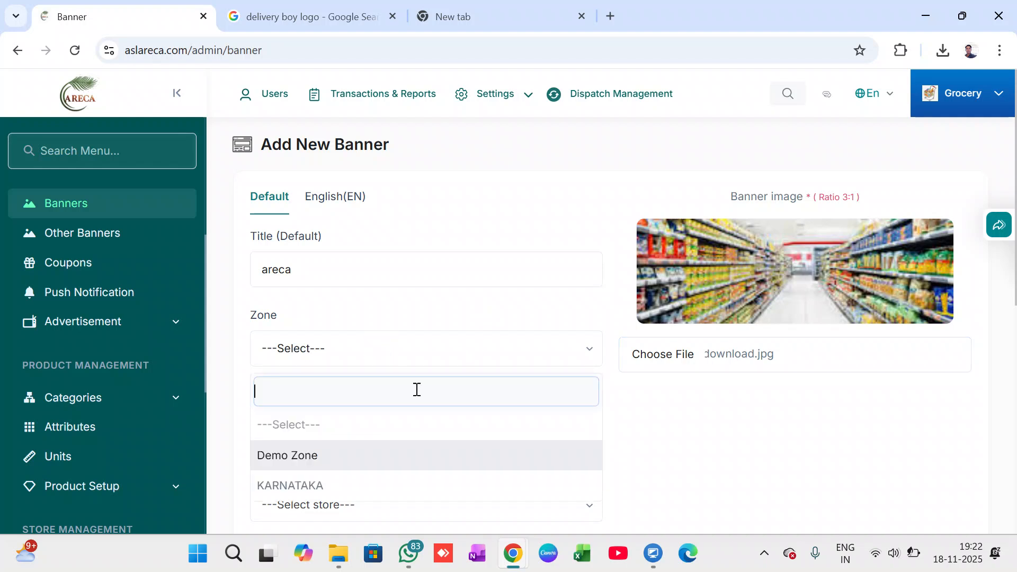
scroll(398, 370, "down", 3)
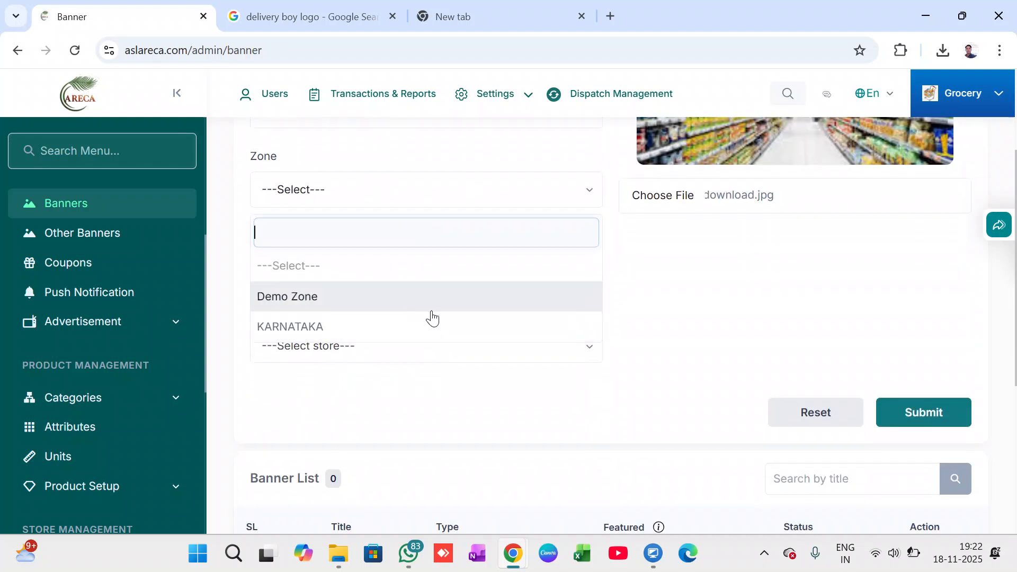
left_click(323, 328)
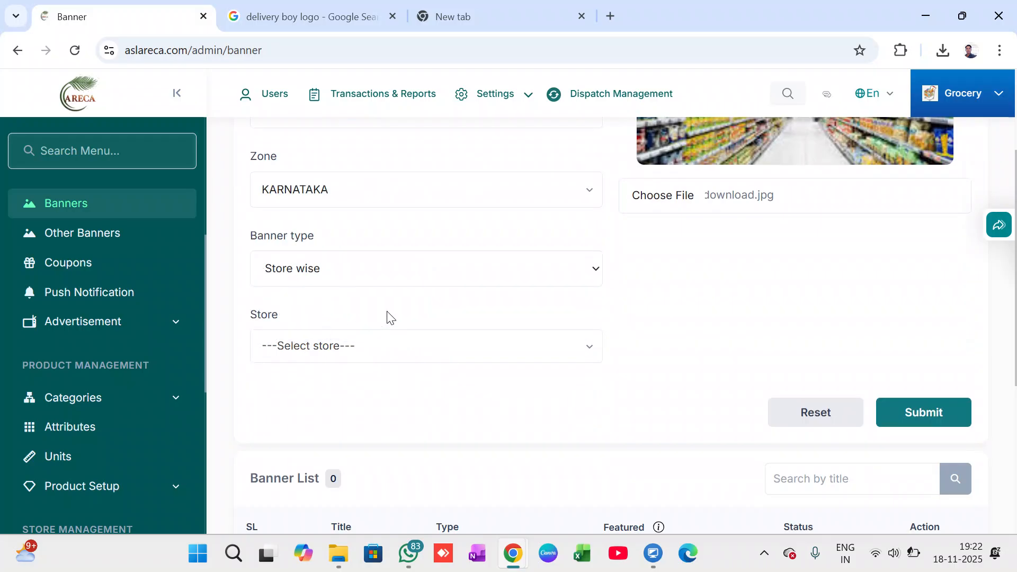
Switch the banner type to Default and set it back to Store wise.
left_click(527, 276)
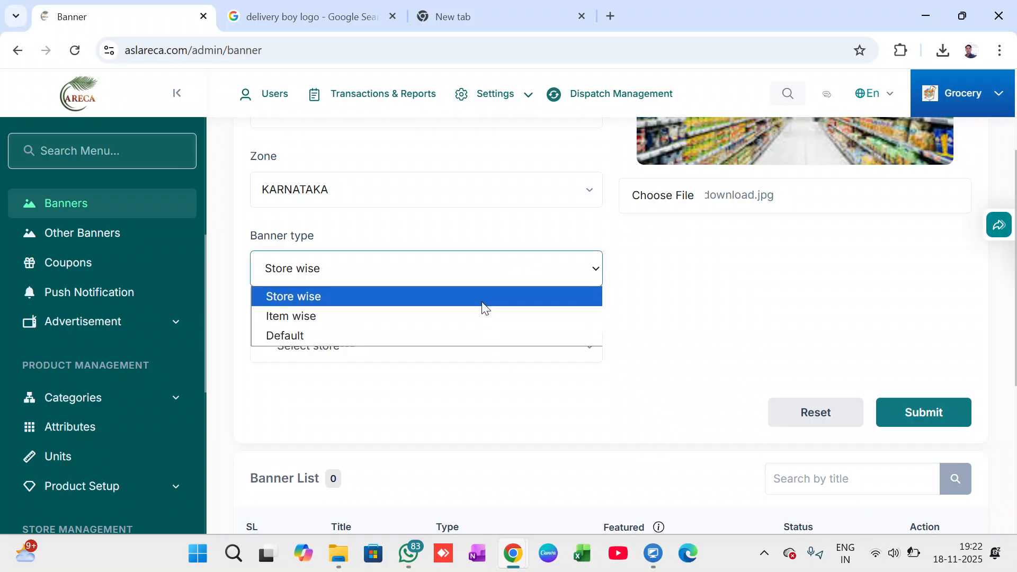
left_click(478, 333)
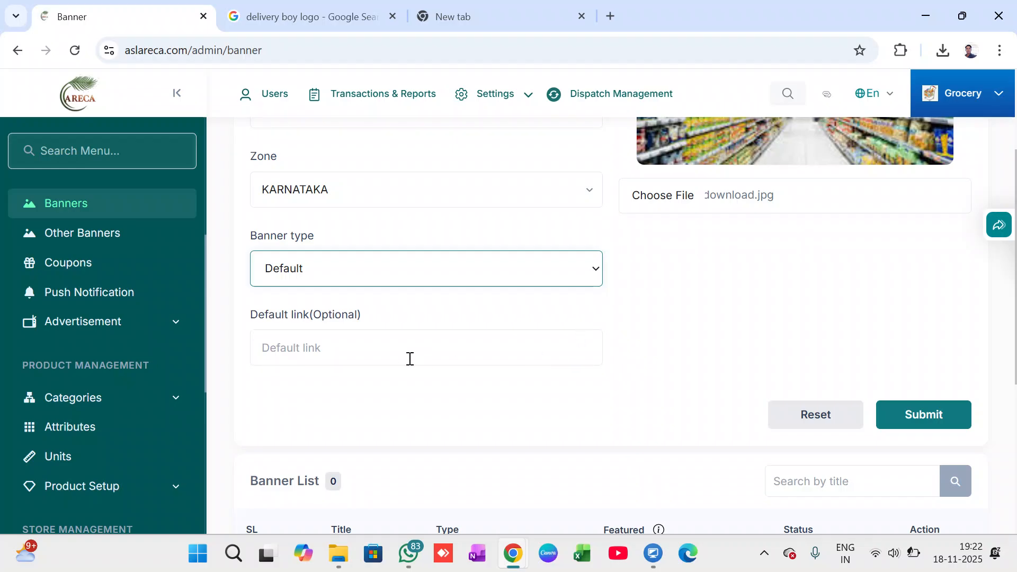
left_click(586, 271)
left_click(477, 297)
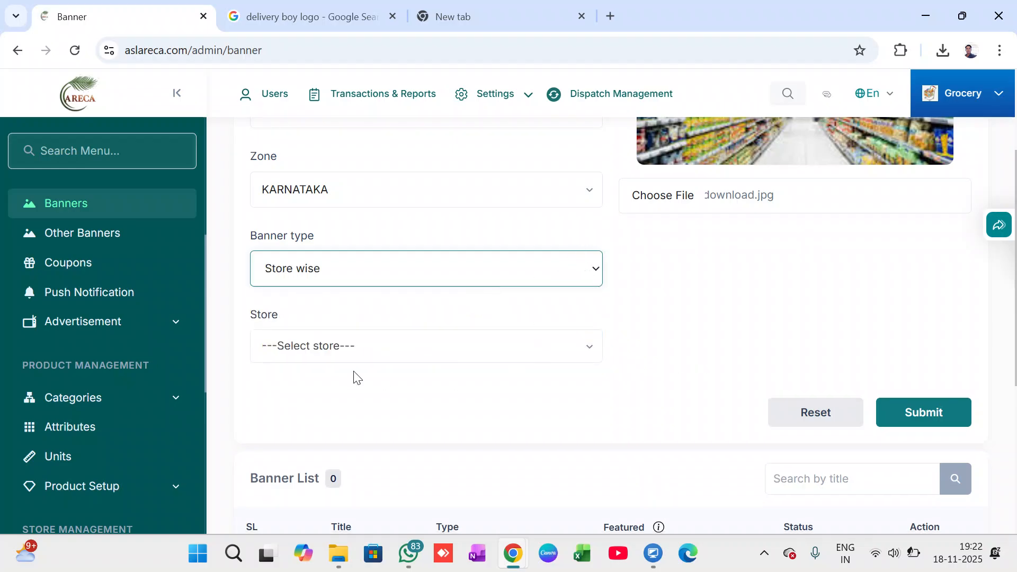
Assign the banner to the store Areca (KARNATAKA) and submit it.
left_click(369, 343)
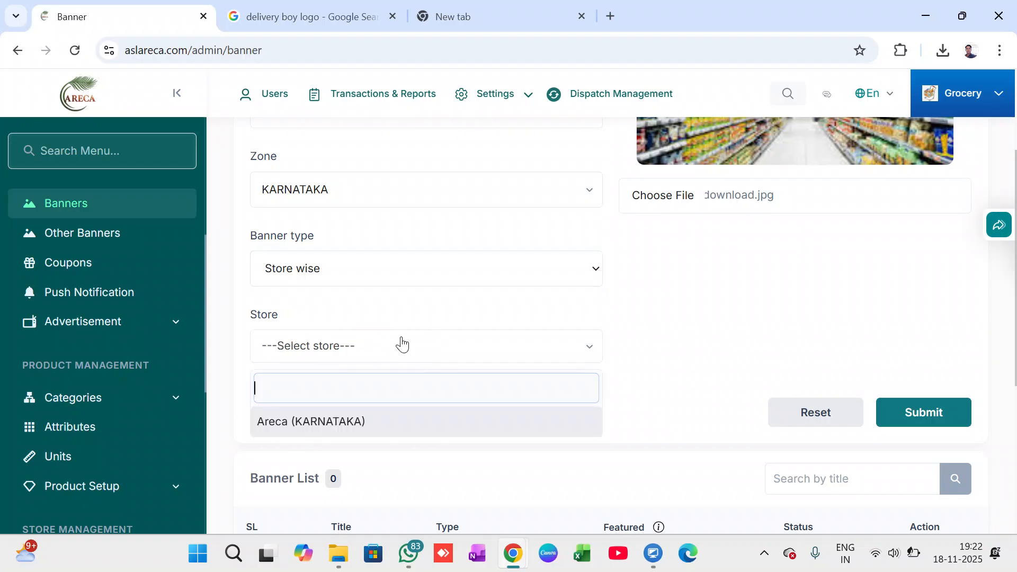
left_click(361, 419)
scroll(527, 376, "down", 5)
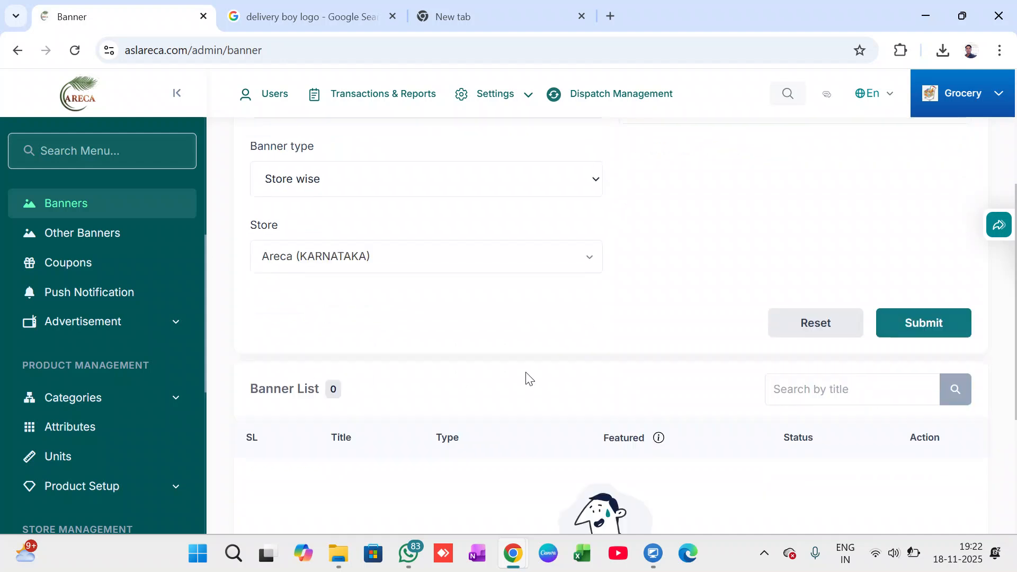
scroll(527, 376, "up", 6)
left_click(924, 442)
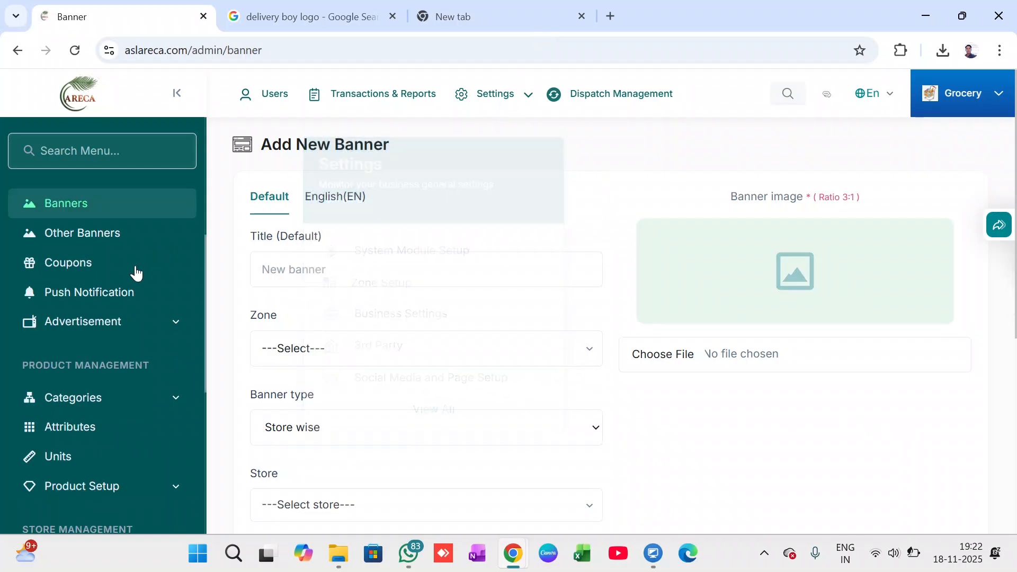
Open the coupon management page and examine the new coupon form's fields and the coupon list.
scroll(103, 337, "up", 2)
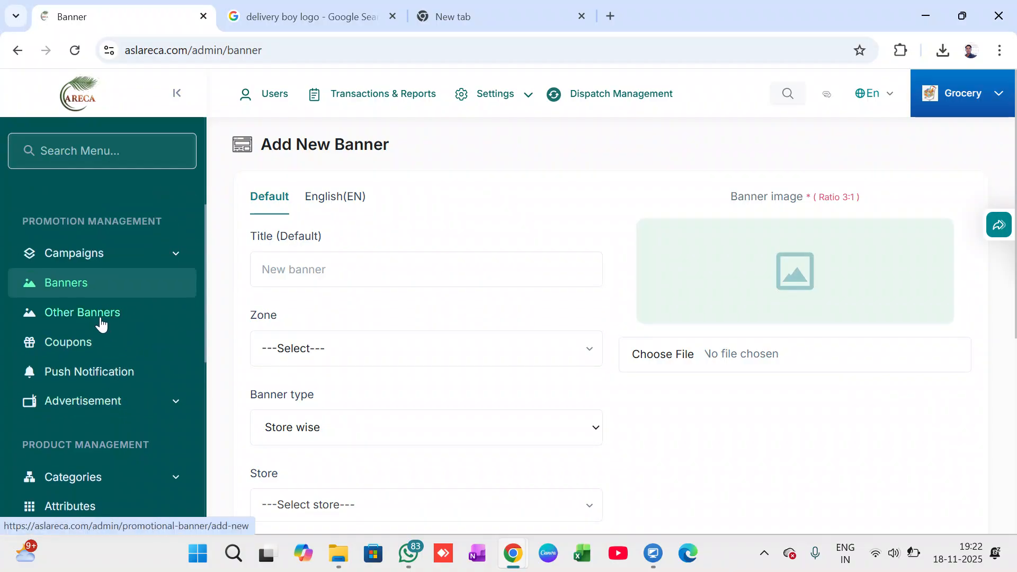
left_click(88, 347)
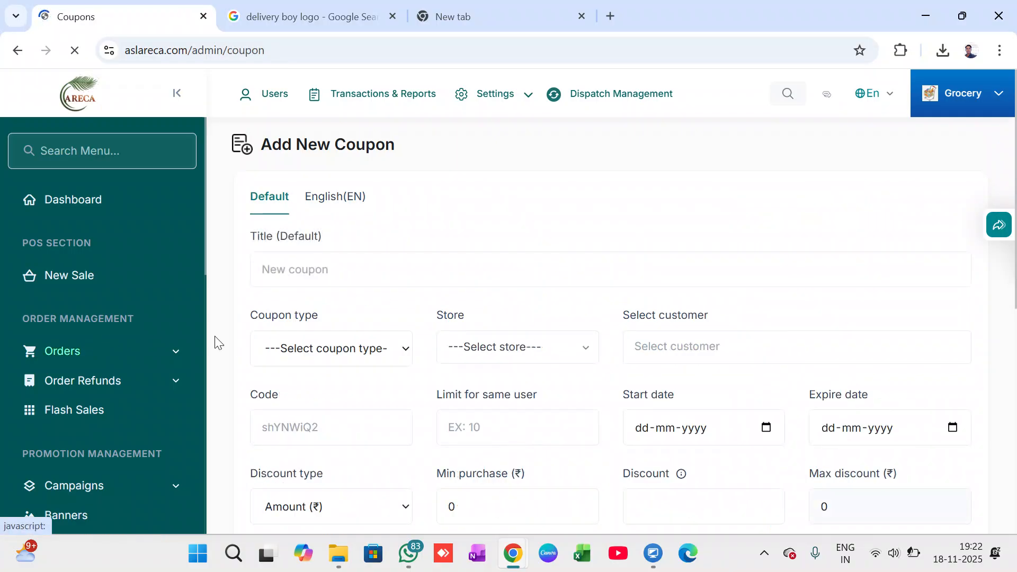
scroll(460, 334, "down", 2)
scroll(461, 330, "down", 7)
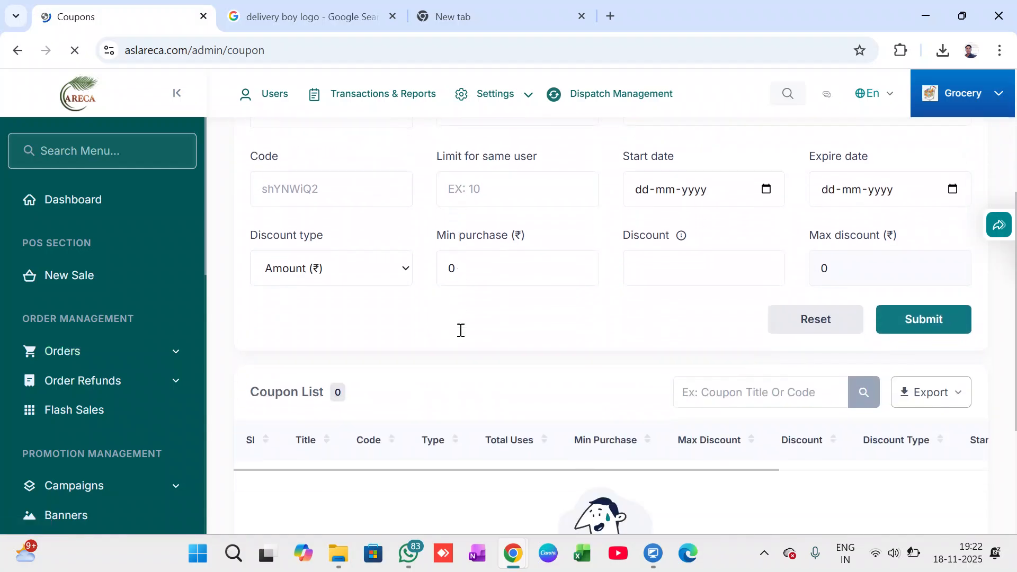
scroll(461, 330, "up", 8)
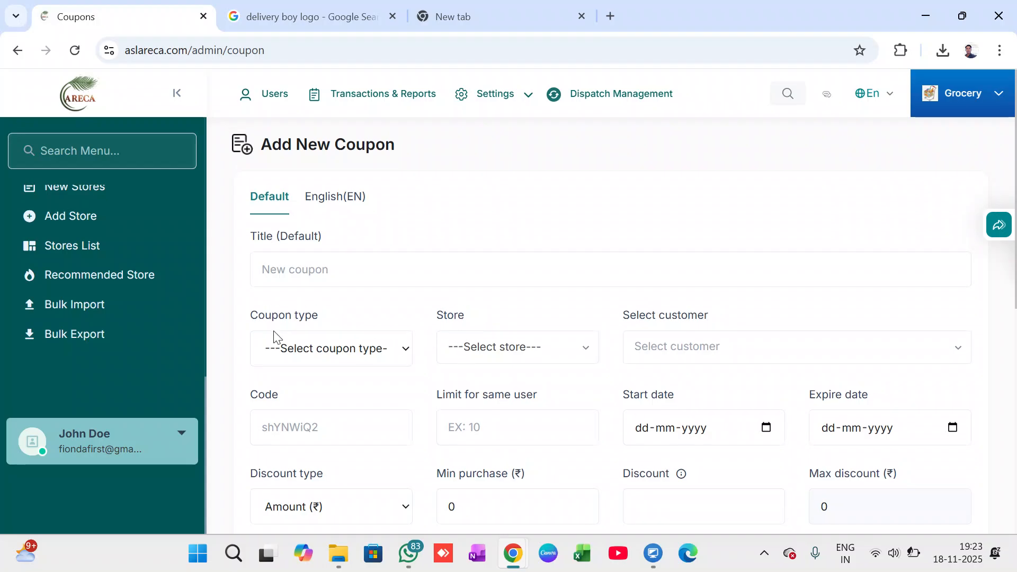
Open the push notification page and title the new notification "Areca".
scroll(151, 318, "up", 3)
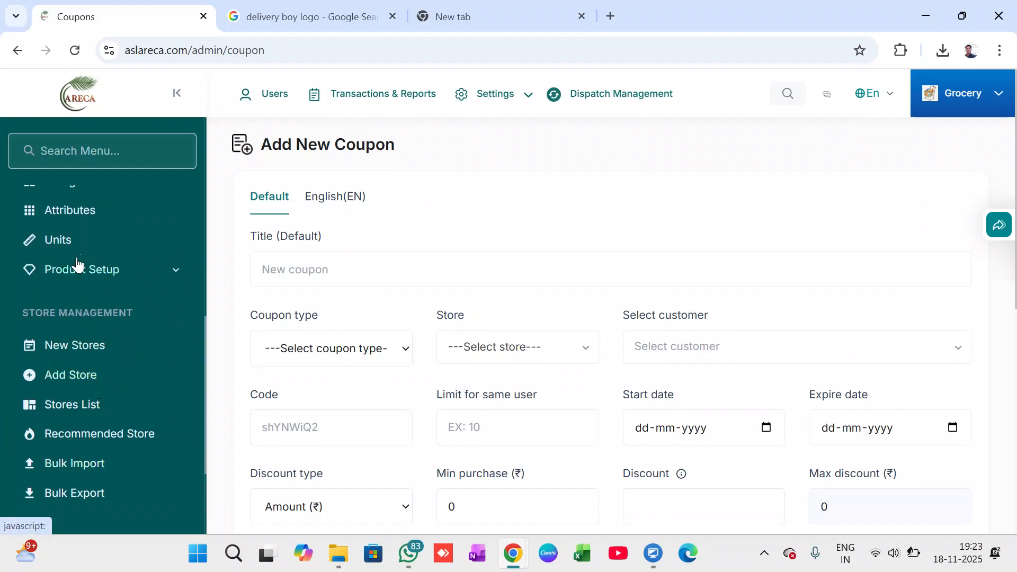
scroll(140, 347, "up", 6)
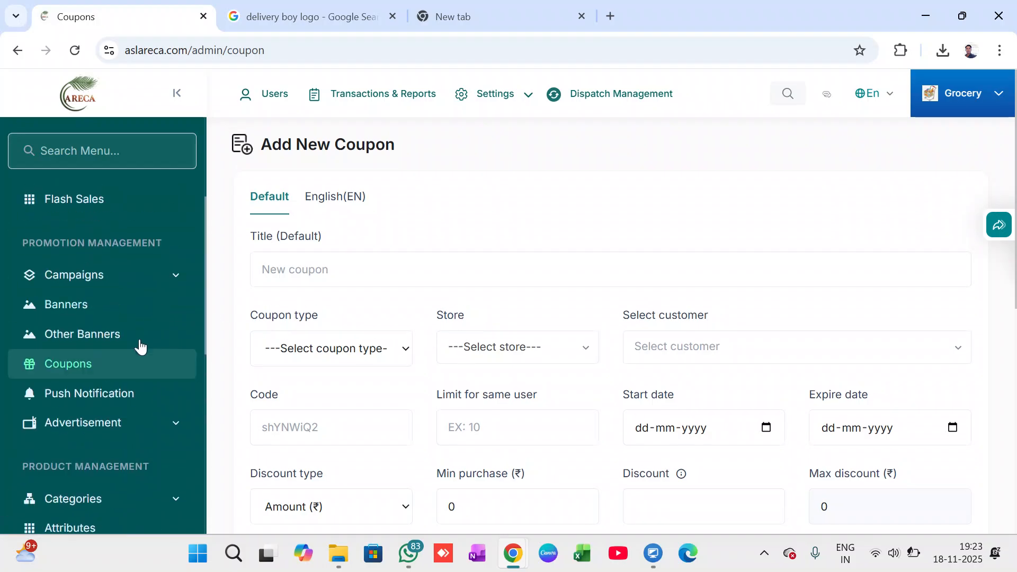
left_click(104, 397)
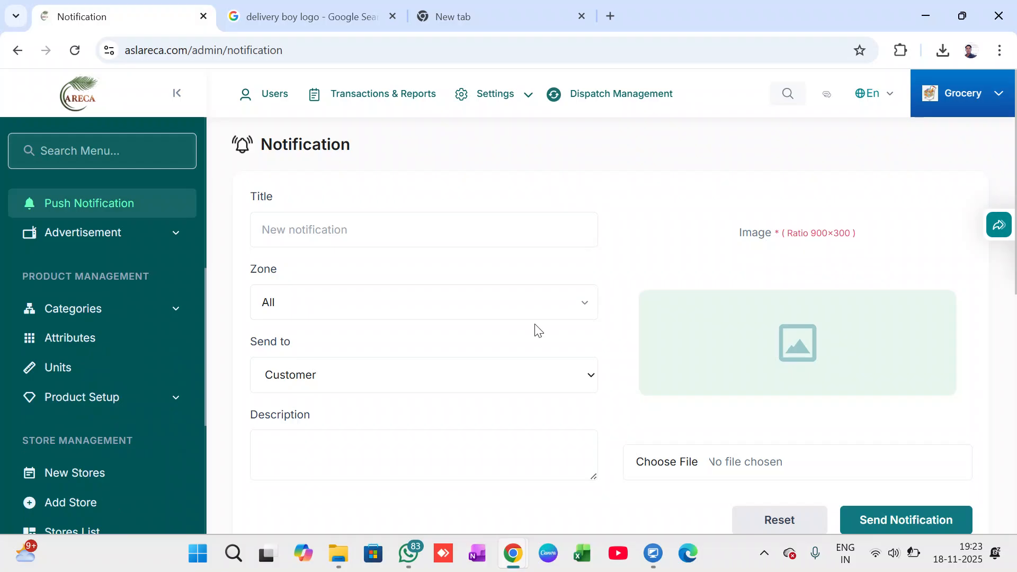
left_click(431, 231)
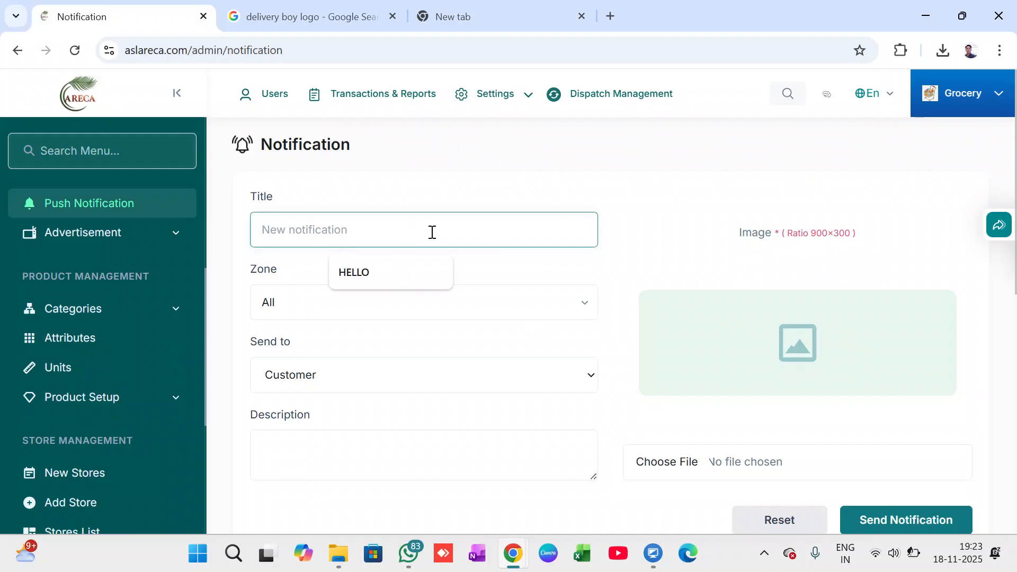
type("Areca")
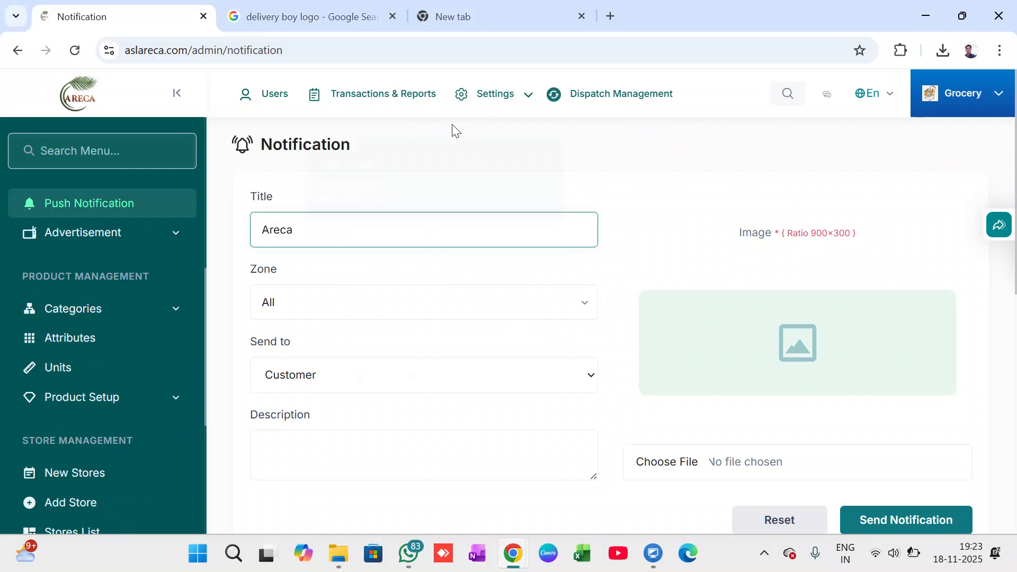
Set the notification's zone to KARNATAKA and its recipient type to Customer.
left_click(358, 306)
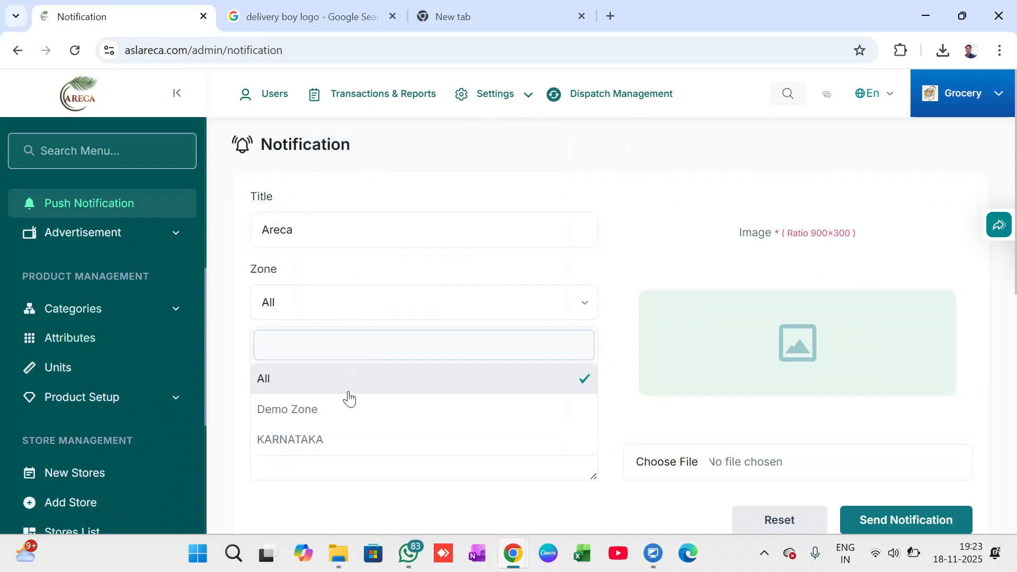
left_click(371, 440)
left_click(393, 369)
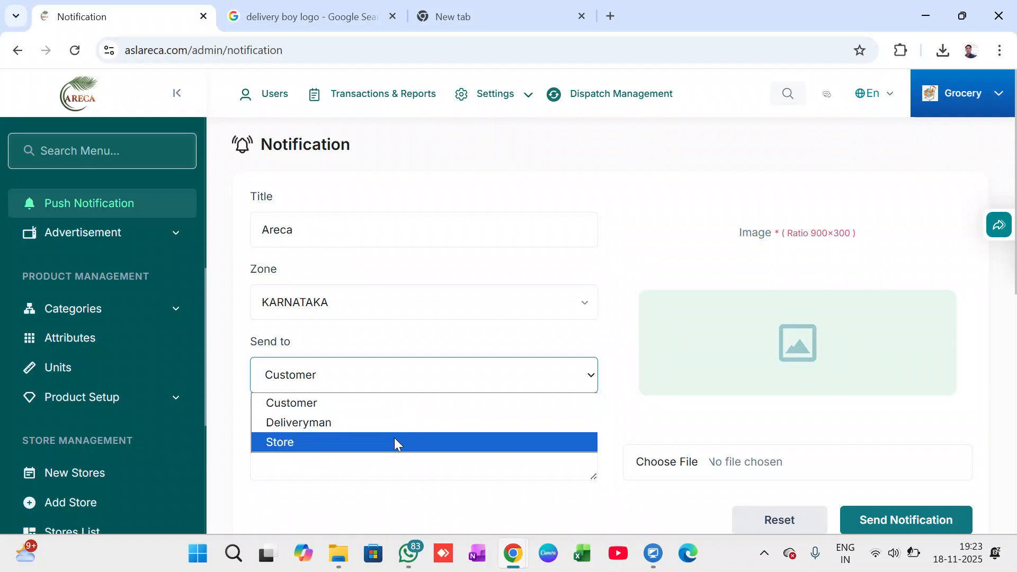
left_click(375, 401)
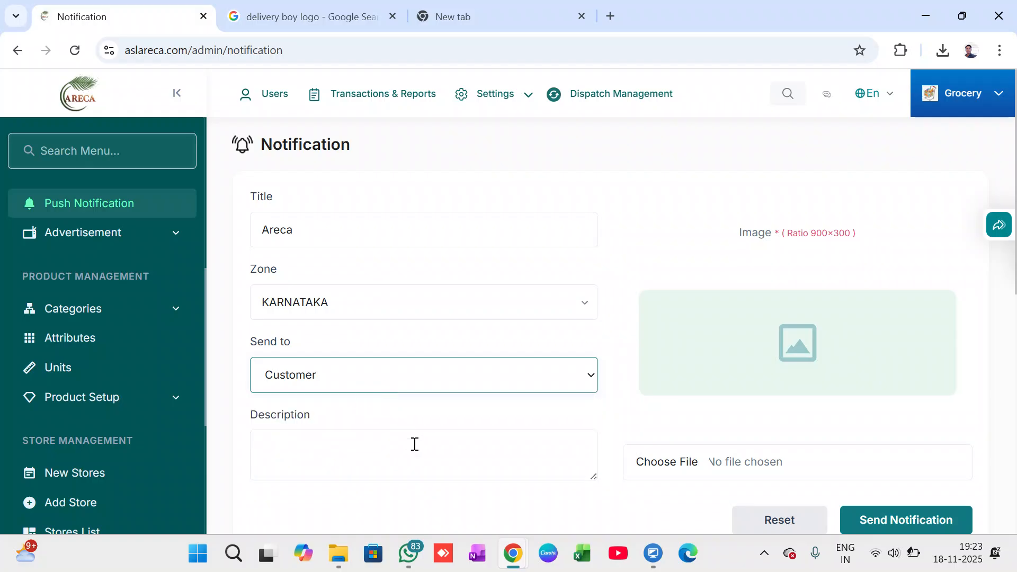
Enter "offer 10%" as the notification's description.
scroll(552, 430, "down", 1)
left_click(391, 375)
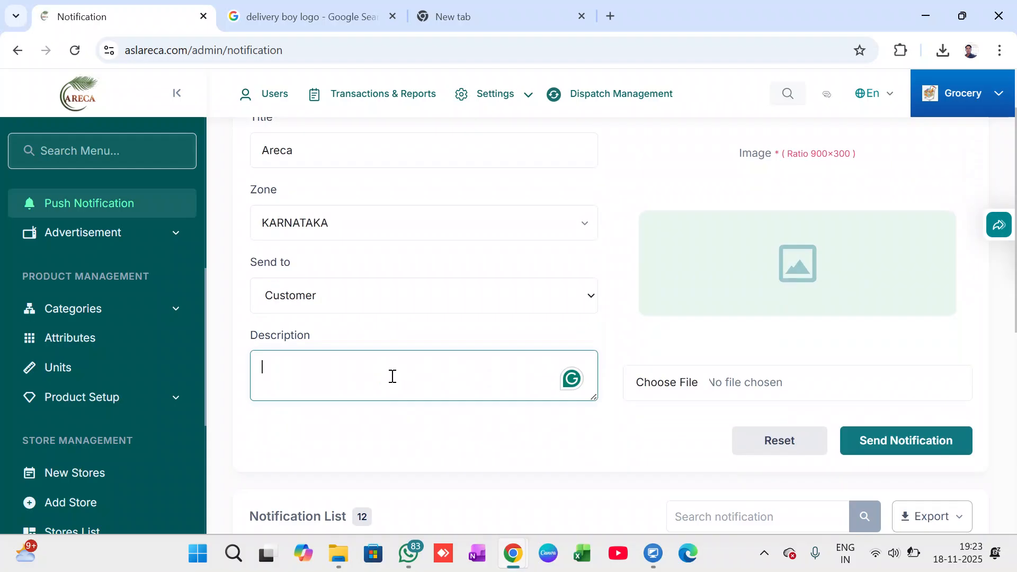
type("off")
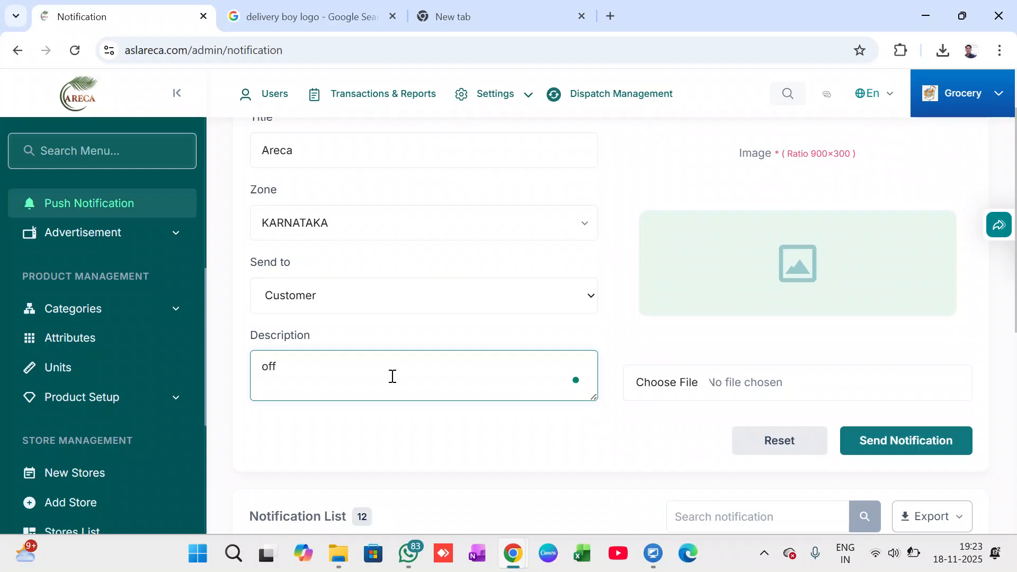
type("er 10")
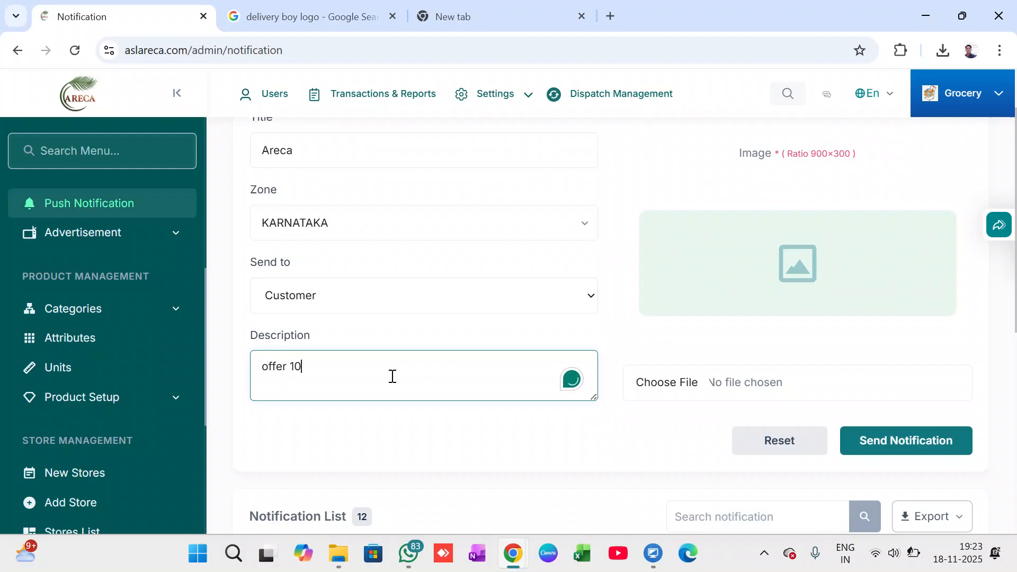
type("%")
Upload the rice picture download (1).jpg as the notification image and review the form and notification list.
left_click(661, 387)
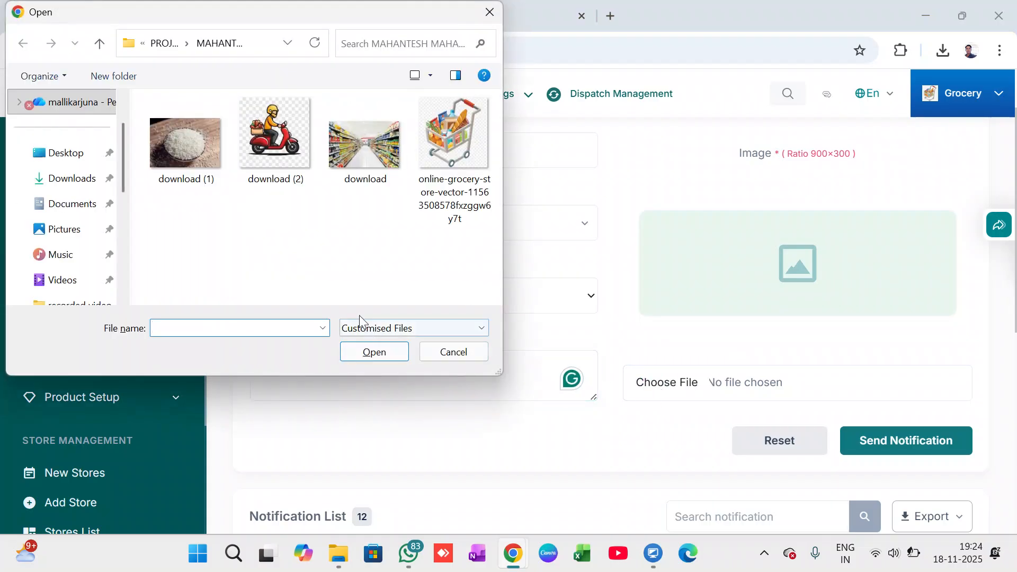
left_click(196, 145)
left_click(372, 353)
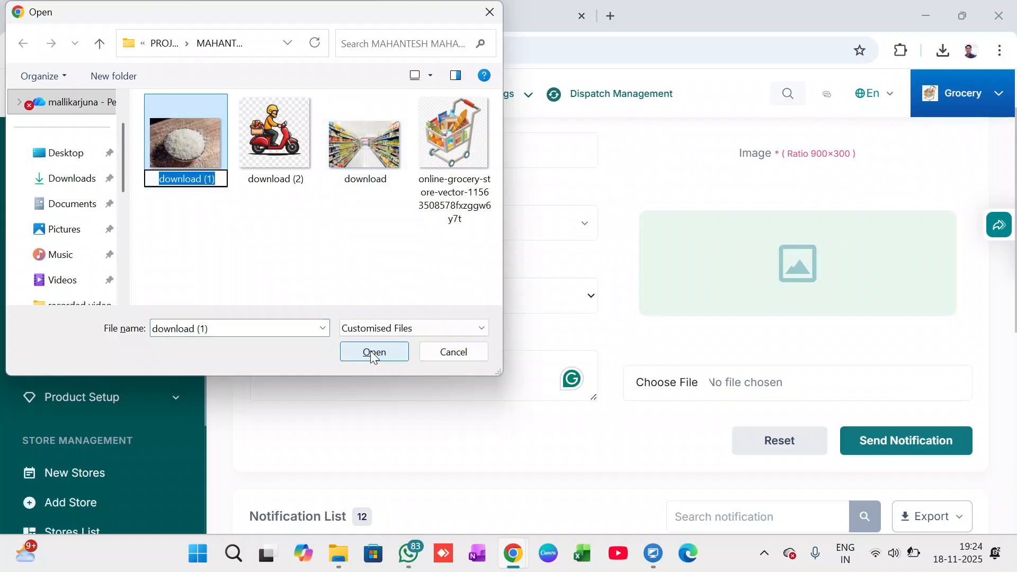
double_click(187, 128)
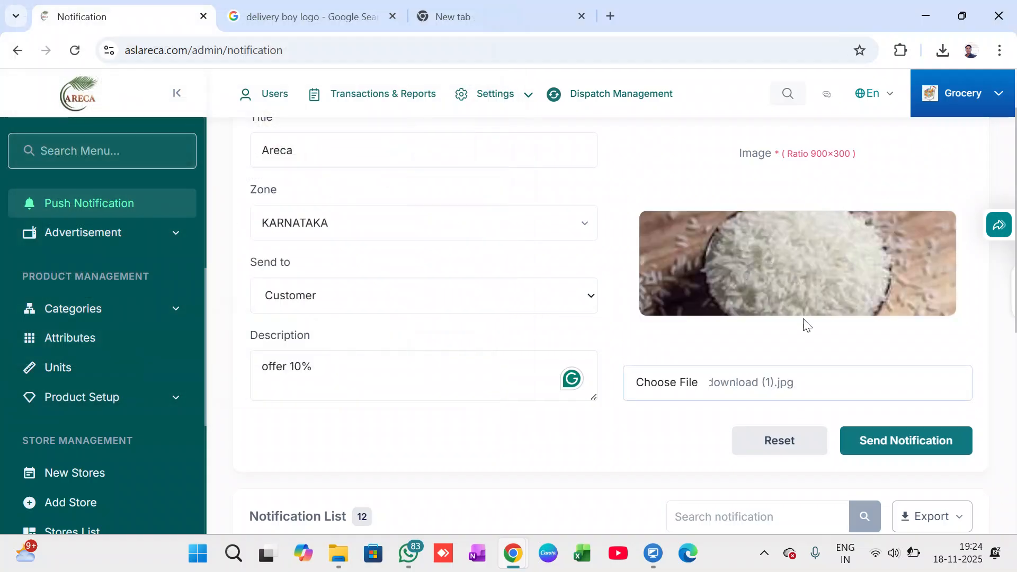
scroll(613, 352, "up", 2)
scroll(647, 397, "down", 5)
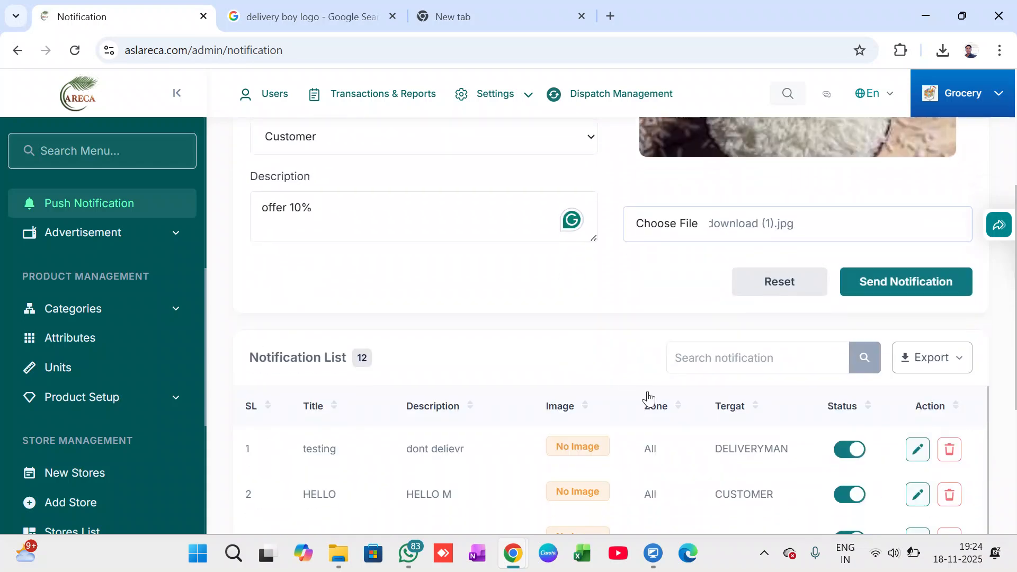
Send the prepared push notification to customers and confirm the sending.
left_click(909, 287)
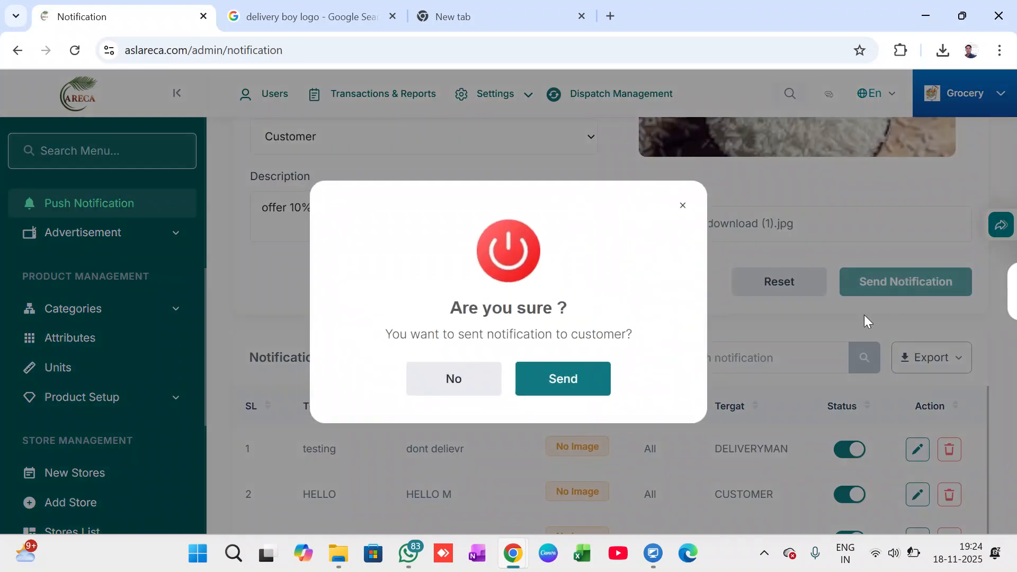
left_click(568, 385)
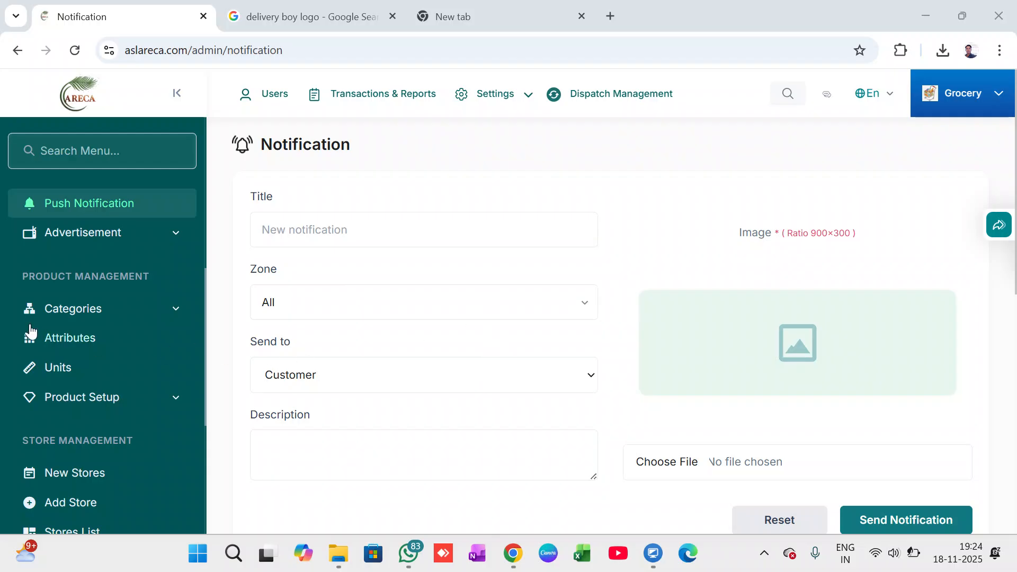
scroll(175, 317, "up", 1)
Open the product category page and review the category form and category list.
mouse_move(547, 176)
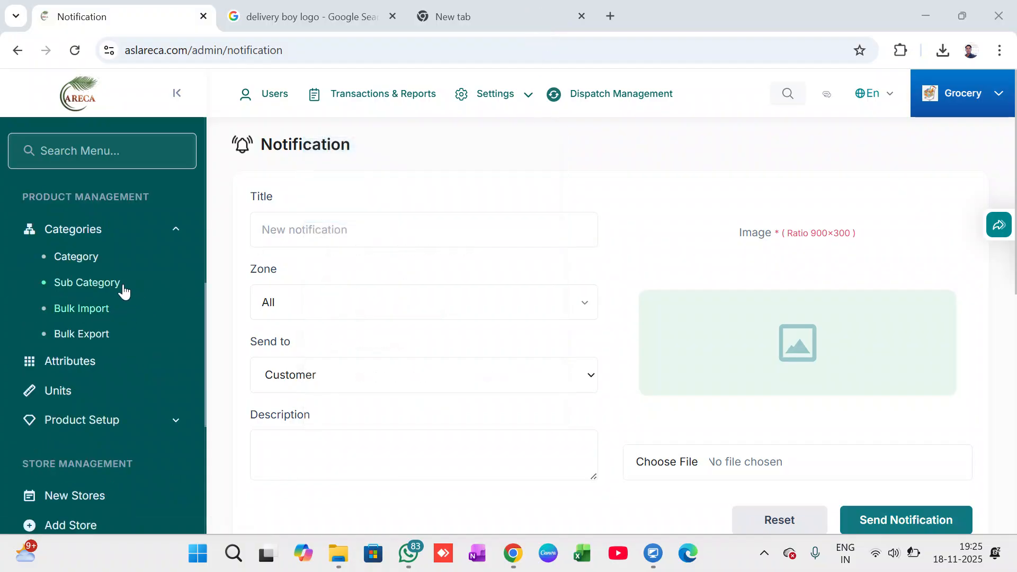
left_click(83, 263)
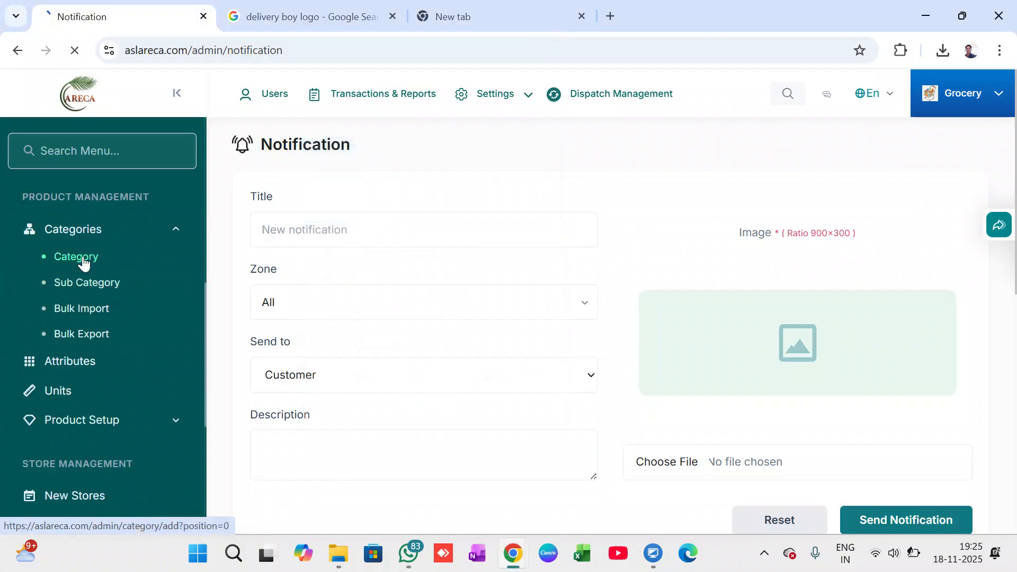
scroll(415, 387, "down", 4)
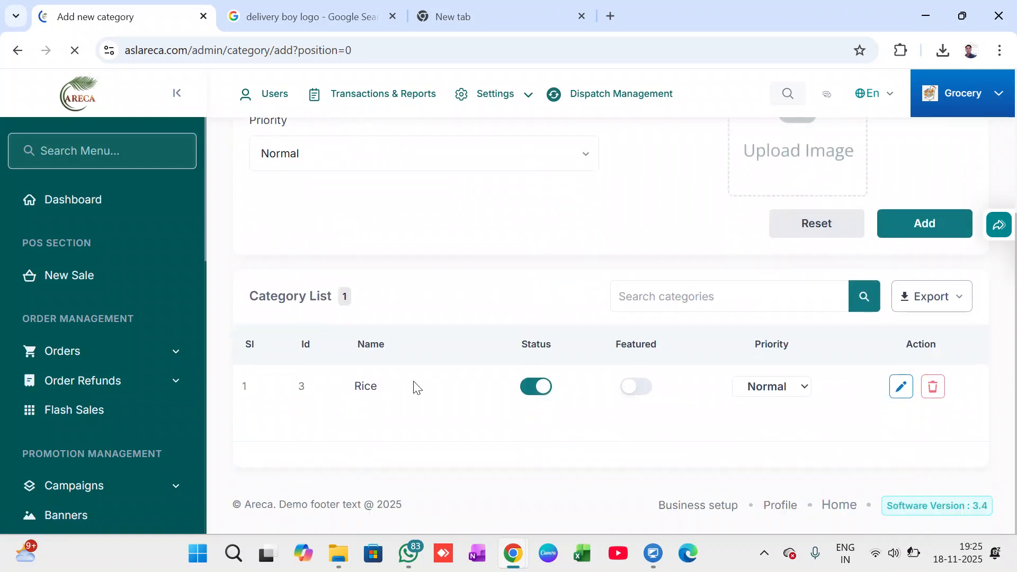
Look through the product and store management options, expanding Product Setup to examine its entries.
scroll(142, 291, "down", 6)
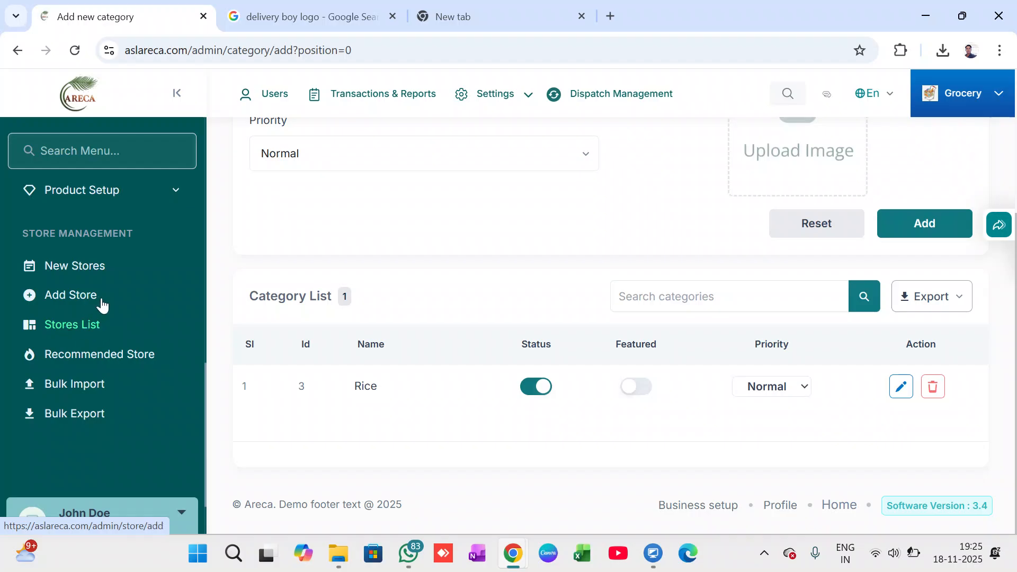
scroll(101, 303, "up", 5)
scroll(103, 293, "down", 4)
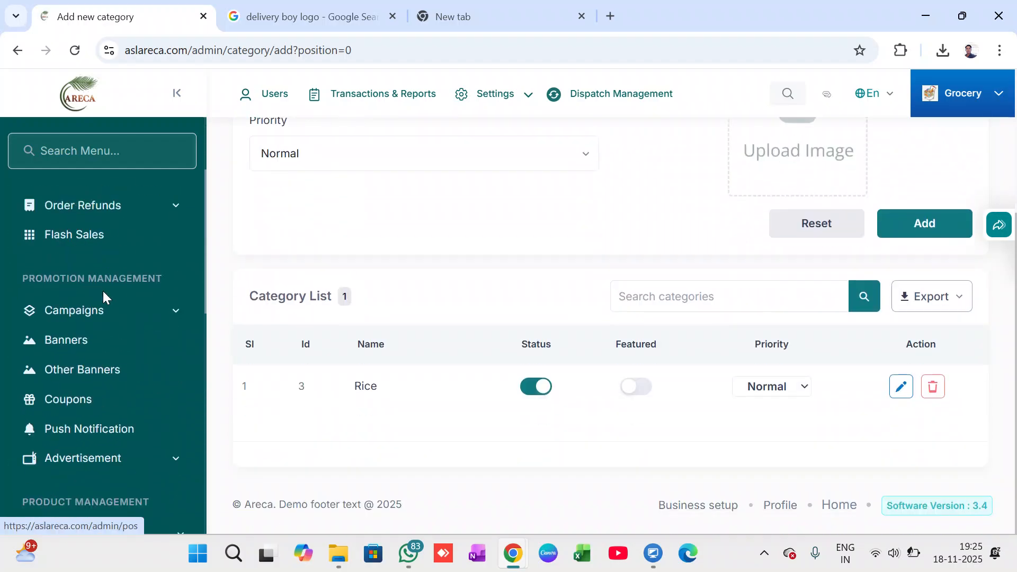
scroll(103, 298, "up", 5)
scroll(103, 298, "down", 3)
scroll(103, 298, "down", 6)
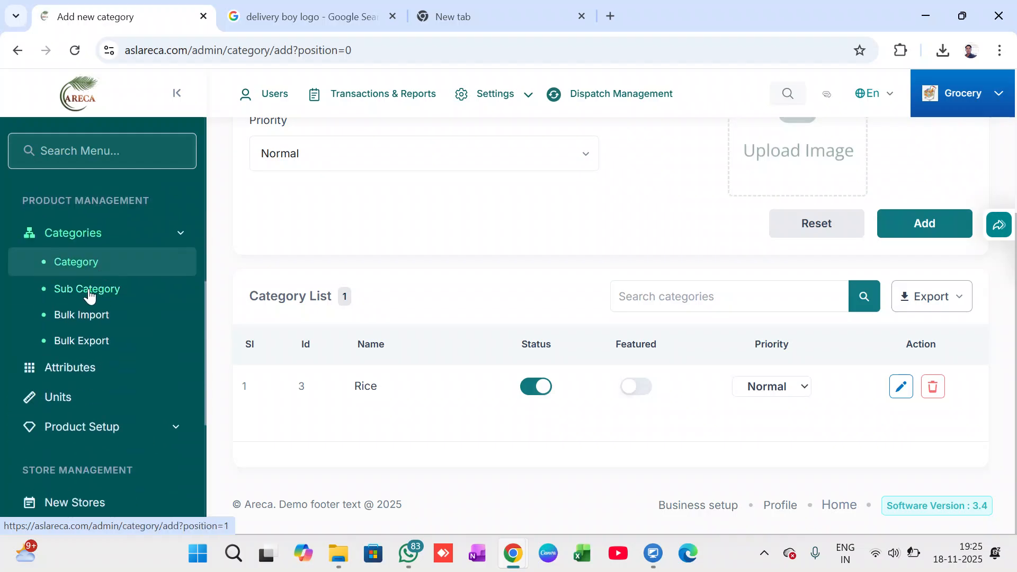
scroll(90, 296, "down", 3)
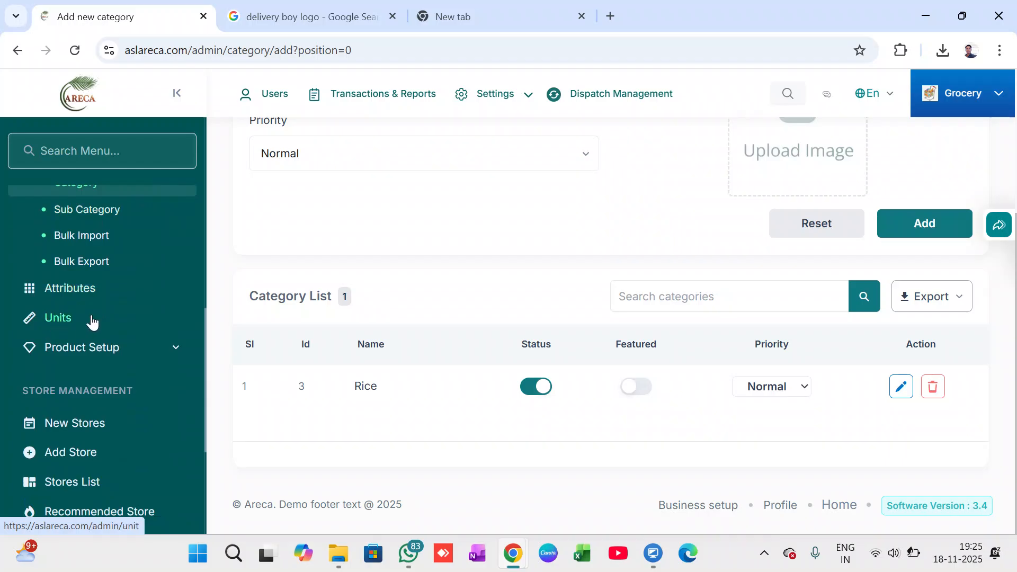
left_click(158, 350)
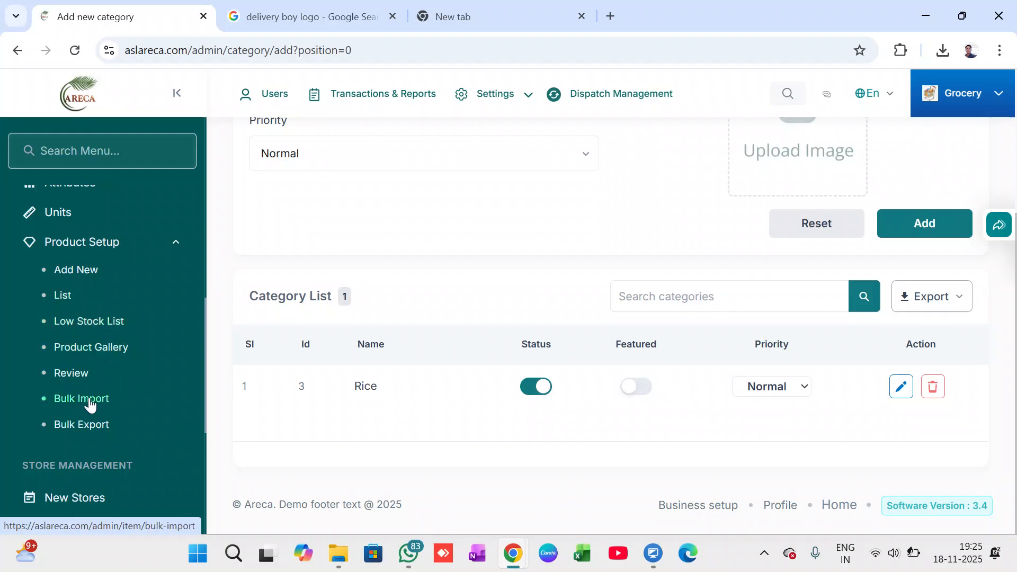
scroll(93, 403, "down", 5)
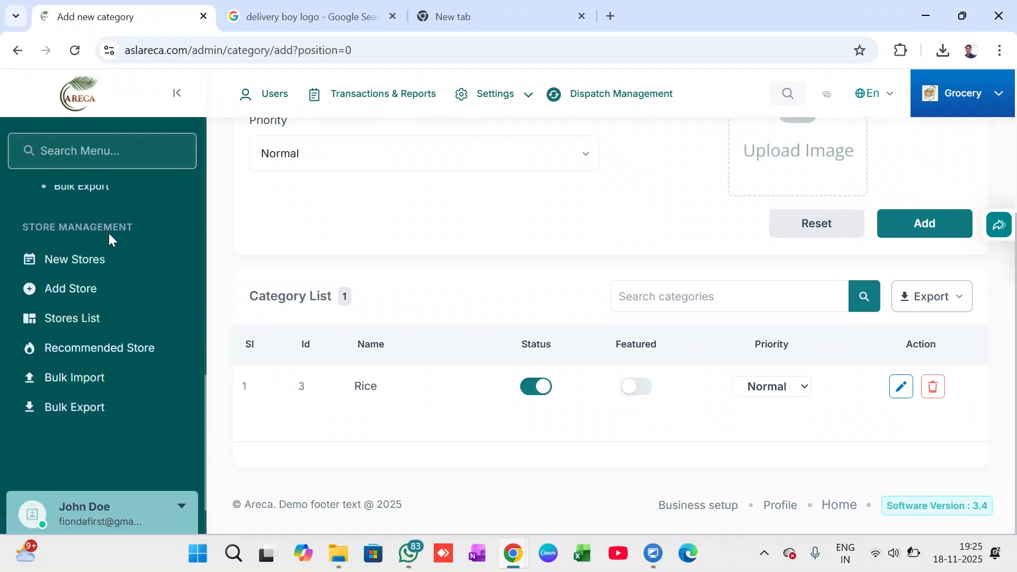
Review the new store joining requests and examine all sections of the Add New Store form.
left_click(84, 262)
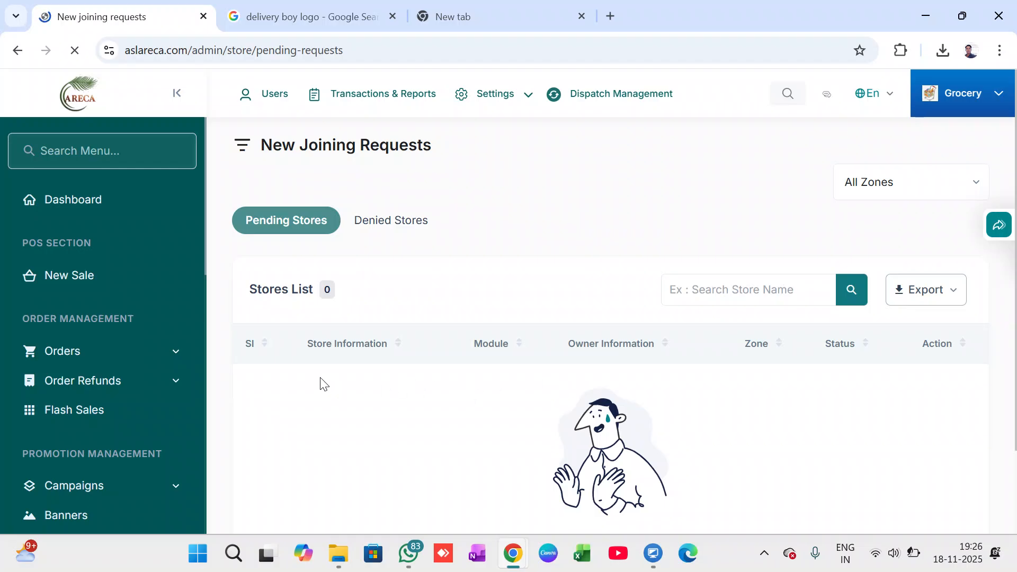
scroll(136, 363, "up", 4)
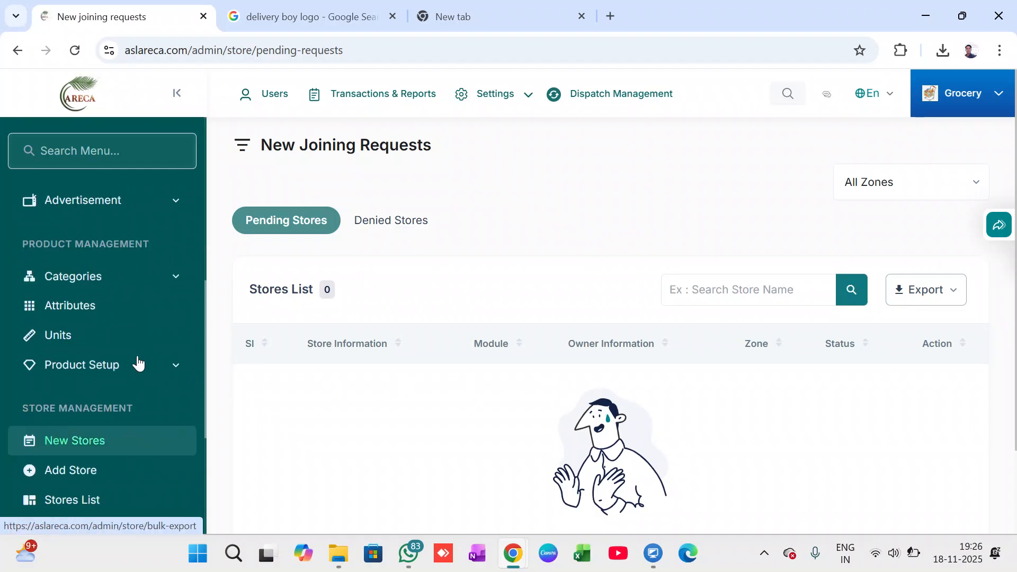
scroll(136, 363, "down", 3)
left_click(85, 316)
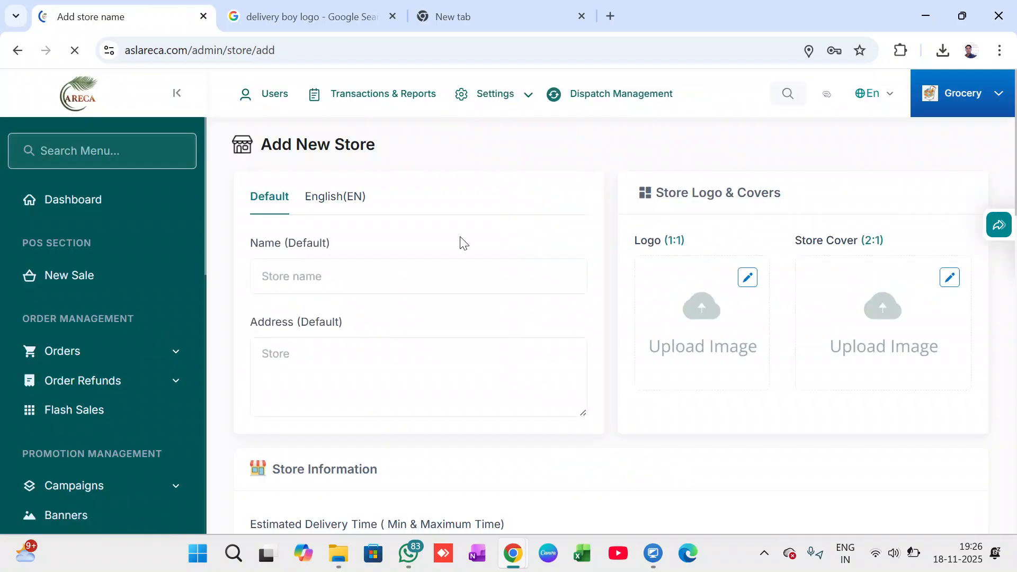
scroll(458, 367, "down", 15)
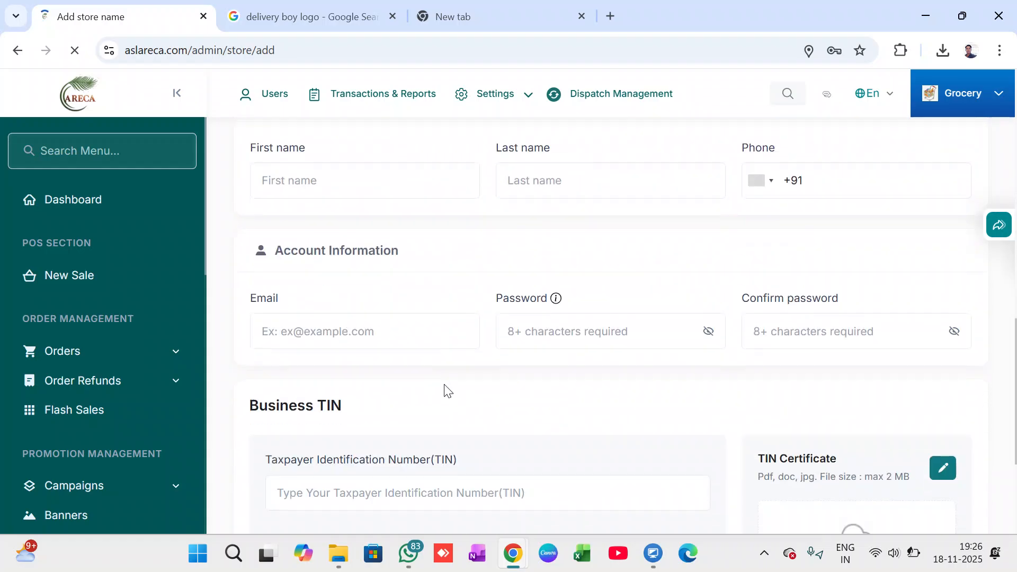
scroll(446, 392, "down", 3)
scroll(446, 392, "up", 10)
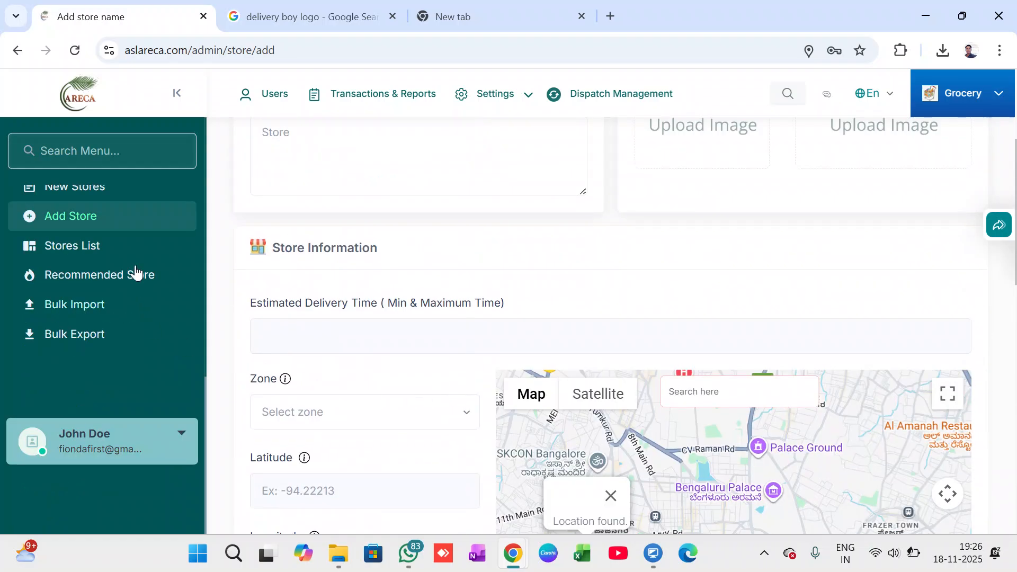
scroll(540, 335, "up", 4)
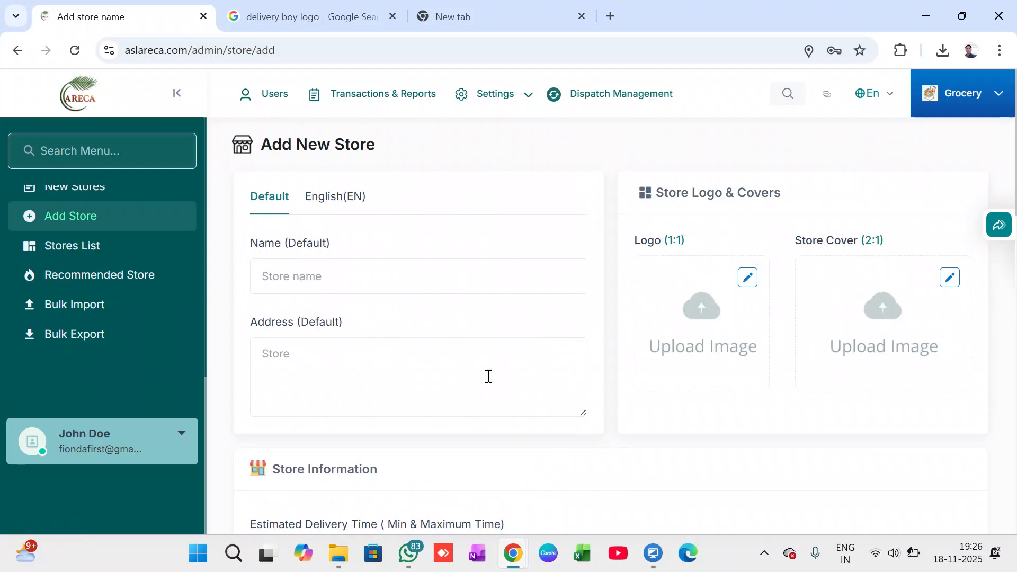
Open the stores list and examine the store statistics and the listed store's status and actions.
left_click(77, 249)
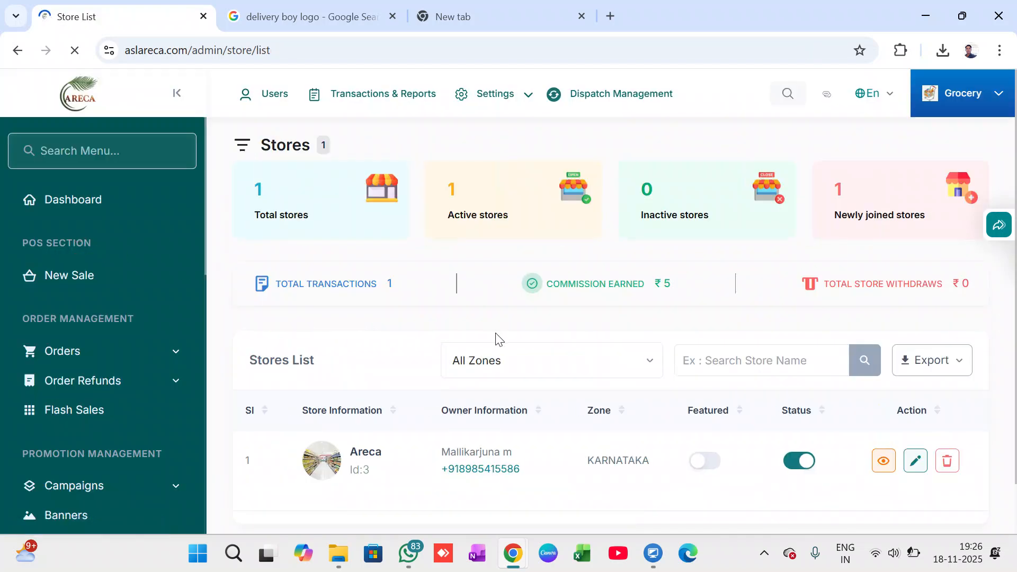
scroll(492, 339, "down", 1)
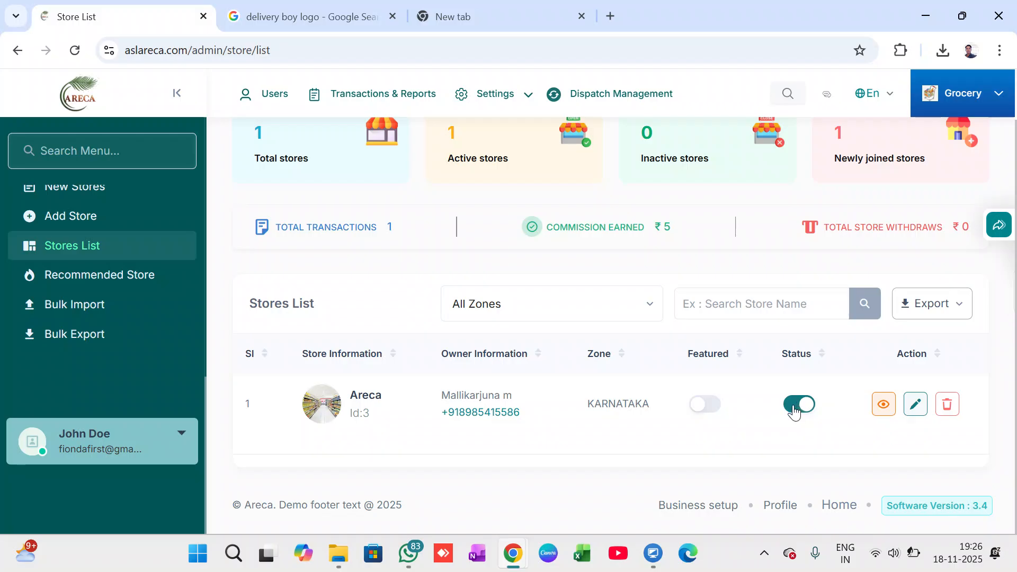
Open the Recommended Stores page and examine its store search field and recommended stores list.
left_click(83, 279)
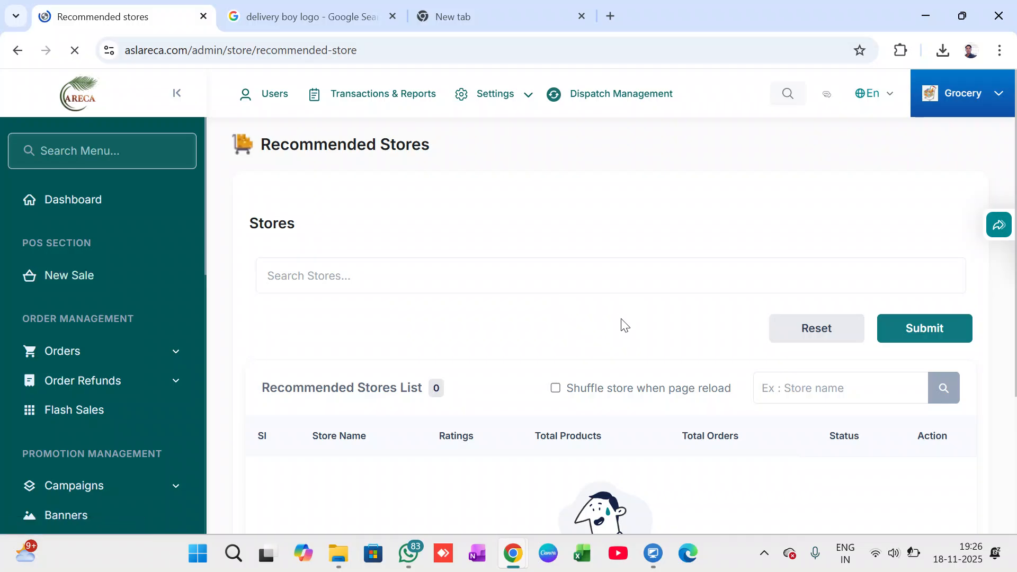
scroll(614, 345, "down", 1)
scroll(614, 363, "down", 2)
scroll(614, 364, "up", 3)
left_click(386, 275)
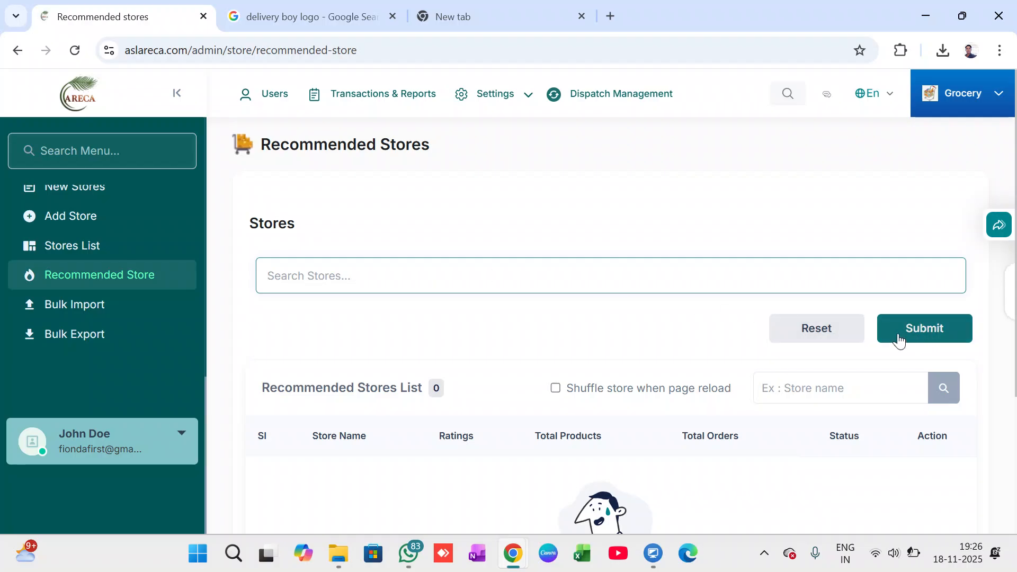
left_click(409, 270)
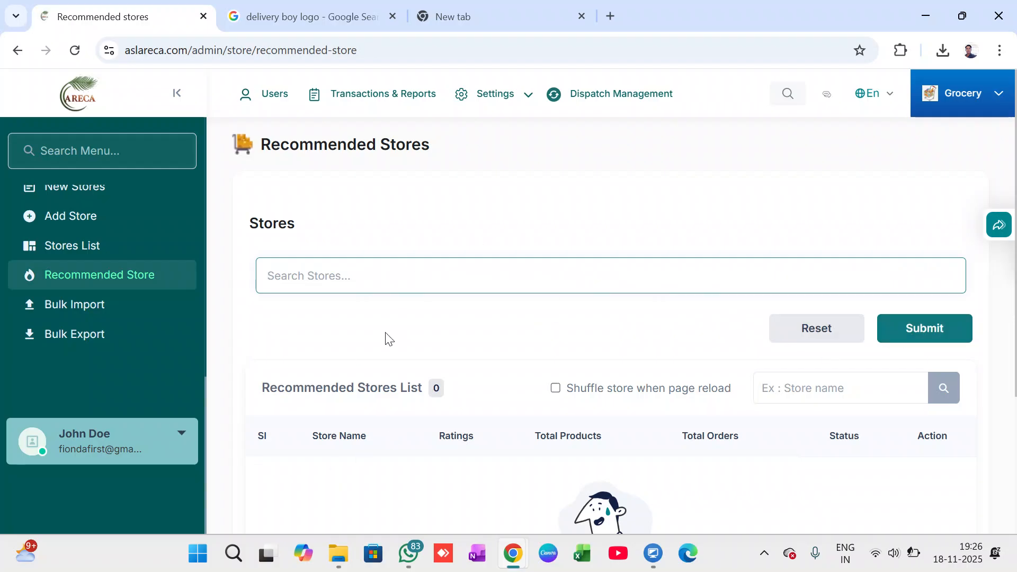
scroll(143, 341, "down", 3)
scroll(143, 340, "up", 3)
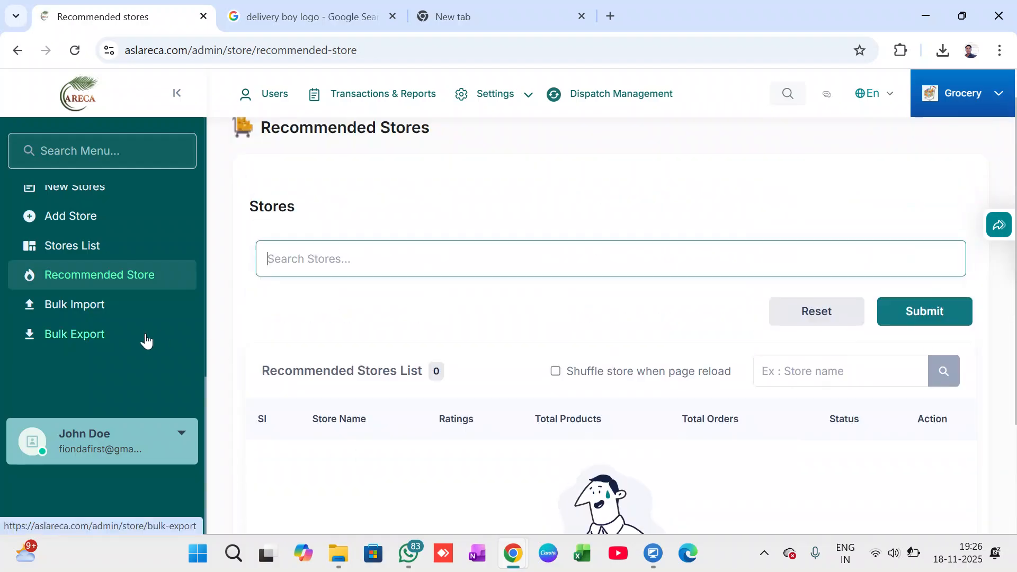